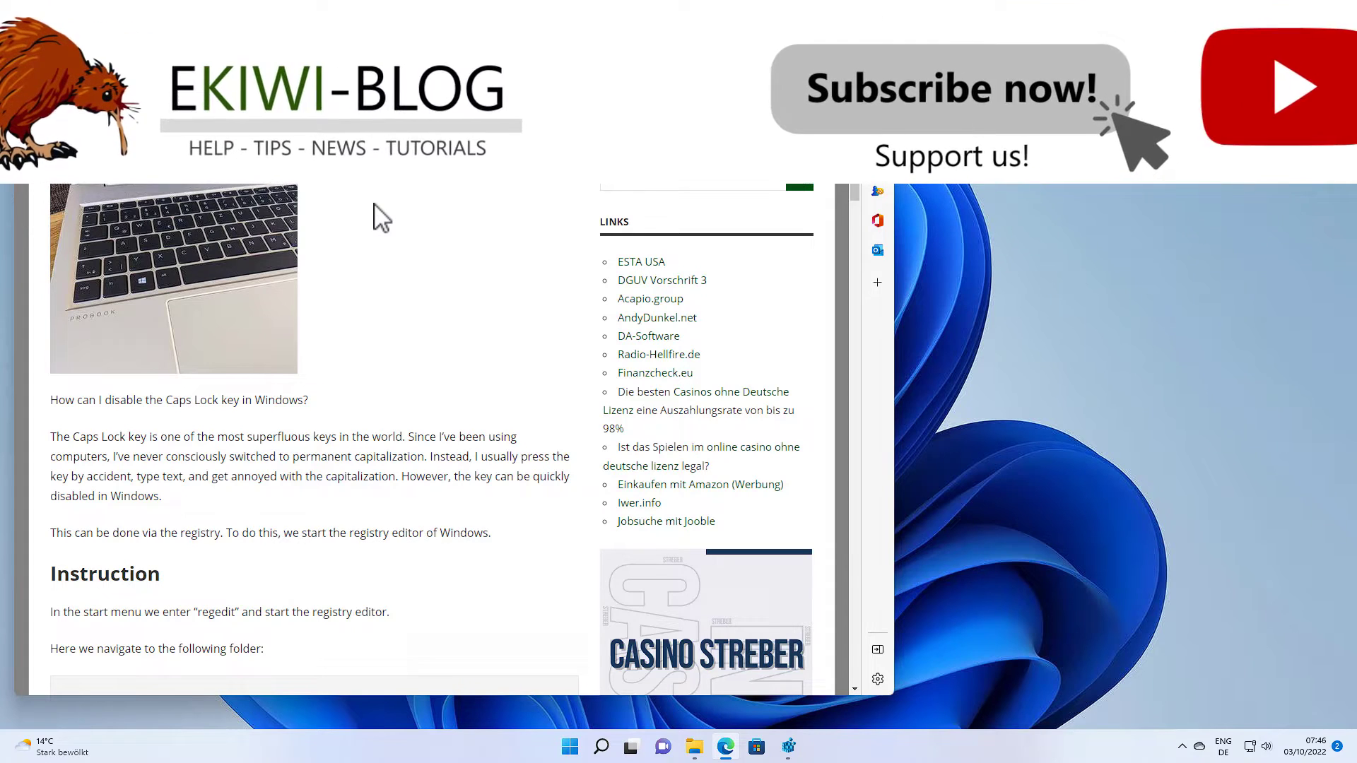
# - Scroll through the article in the browser to read the instructions
pyautogui.click(373, 245)
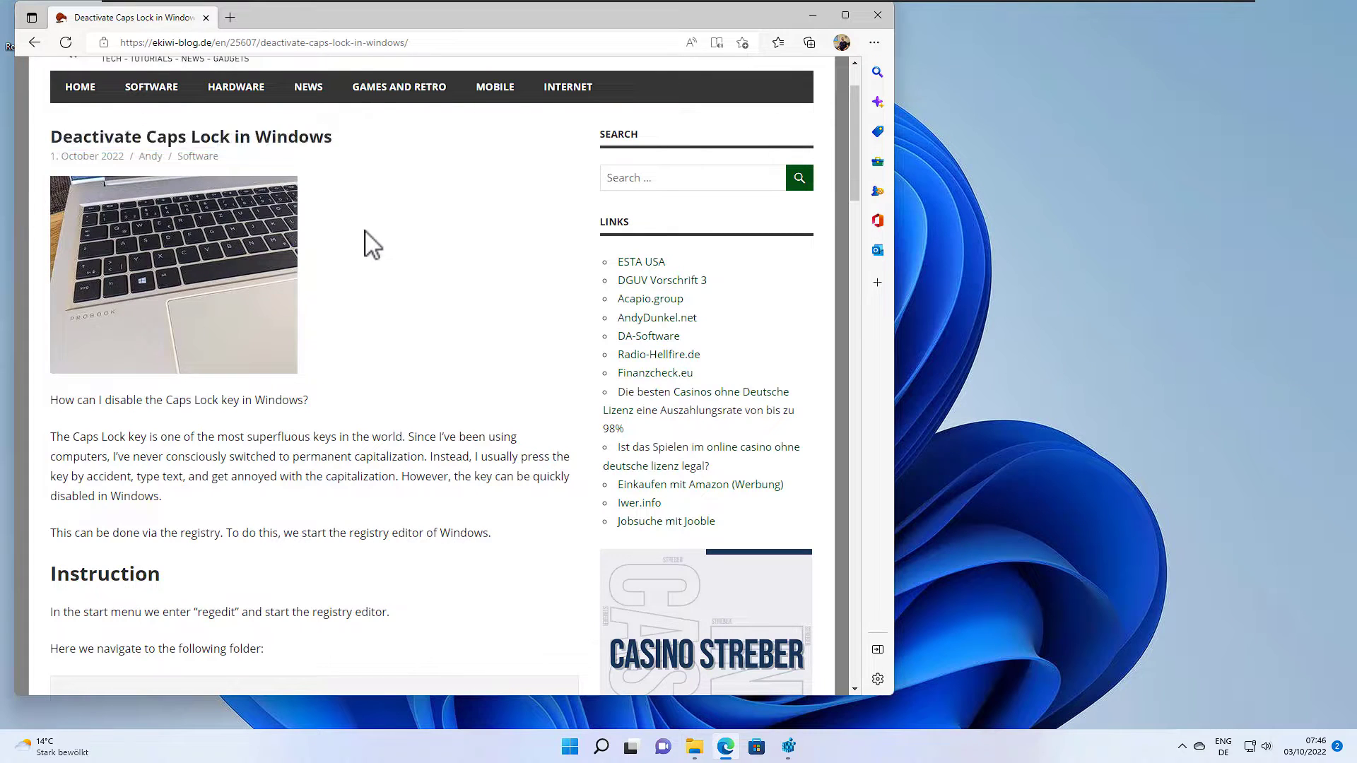
pyautogui.scroll(-1, 391, 267)
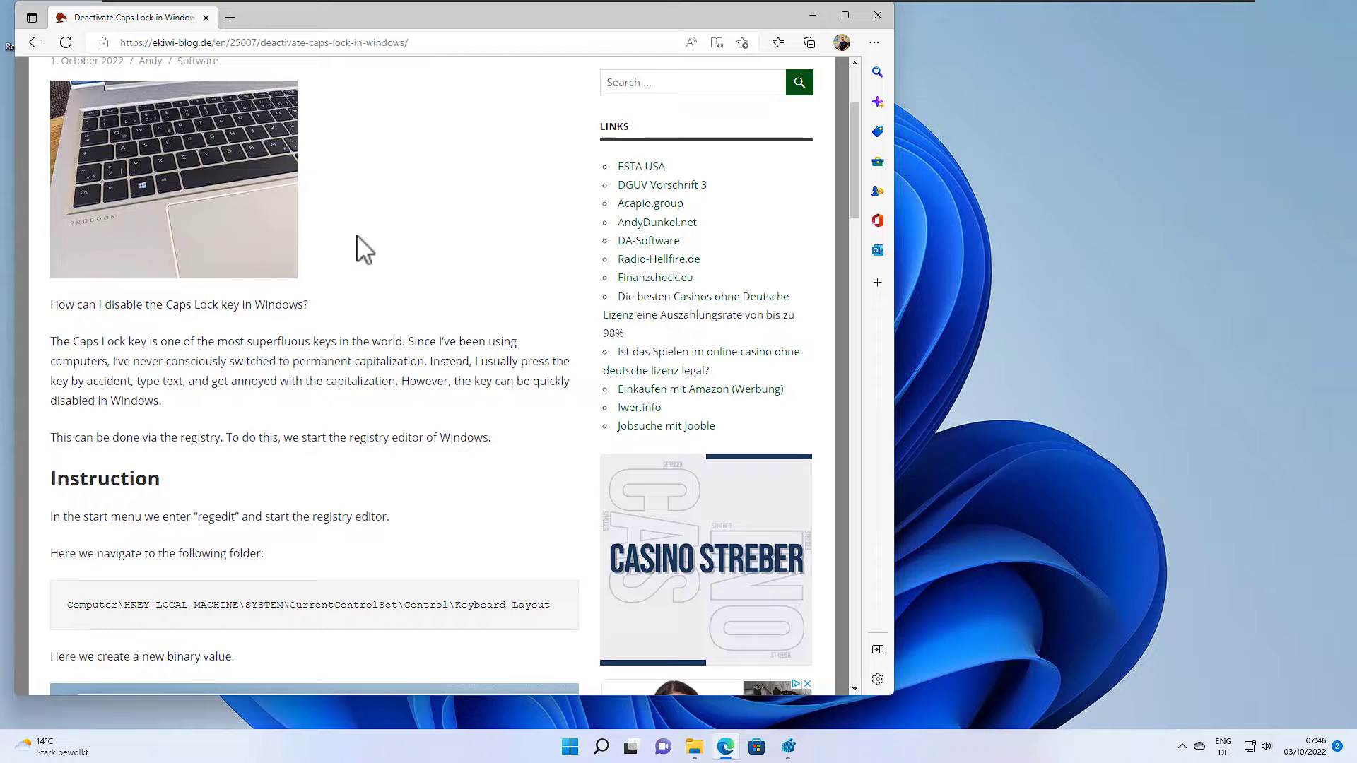
pyautogui.scroll(1, 362, 251)
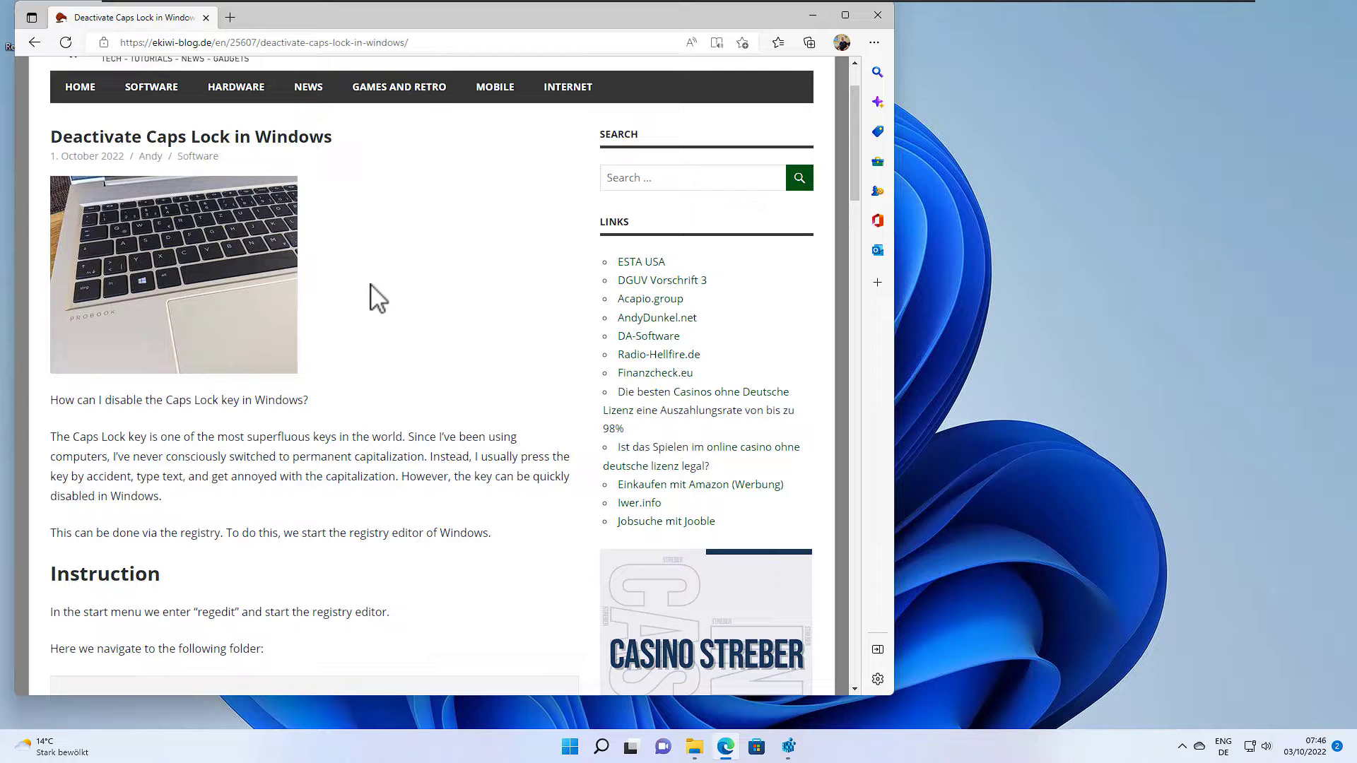
pyautogui.scroll(-4, 387, 366)
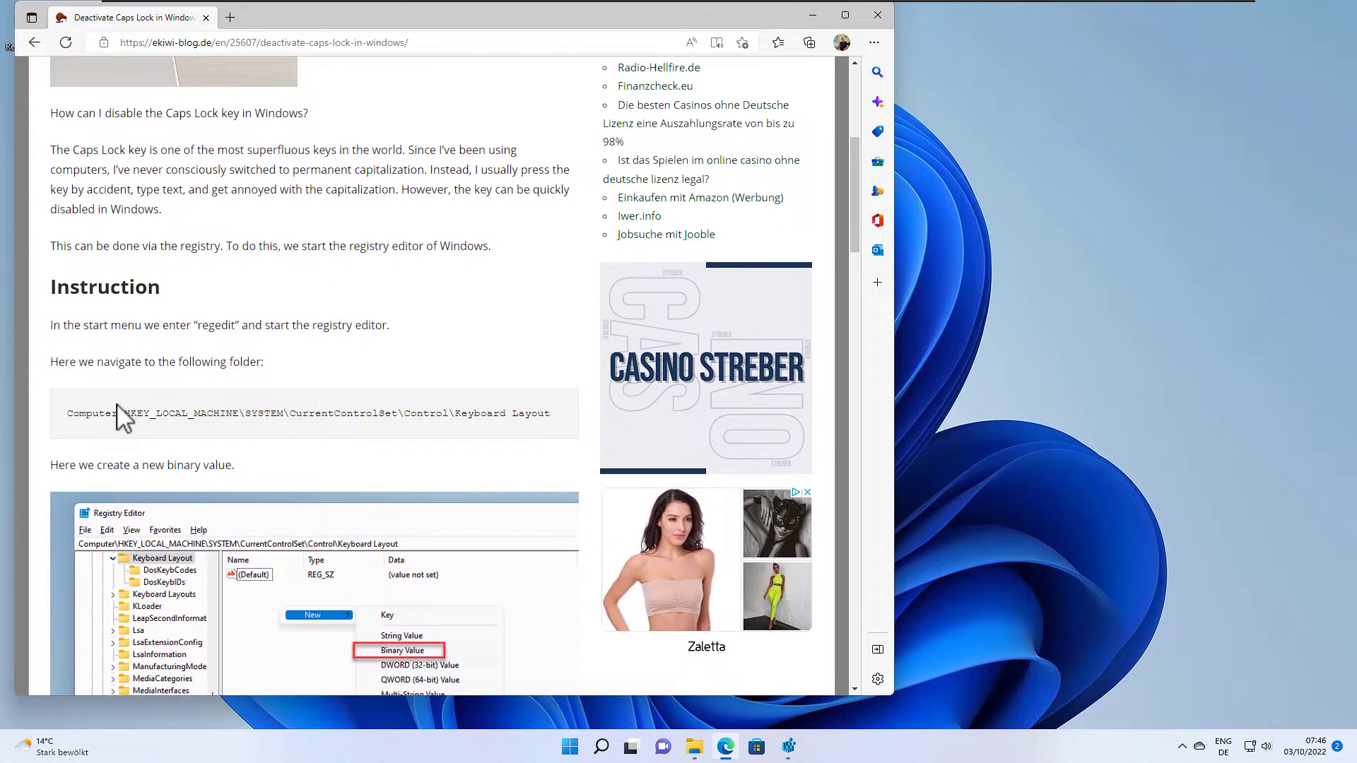
pyautogui.scroll(4, 196, 346)
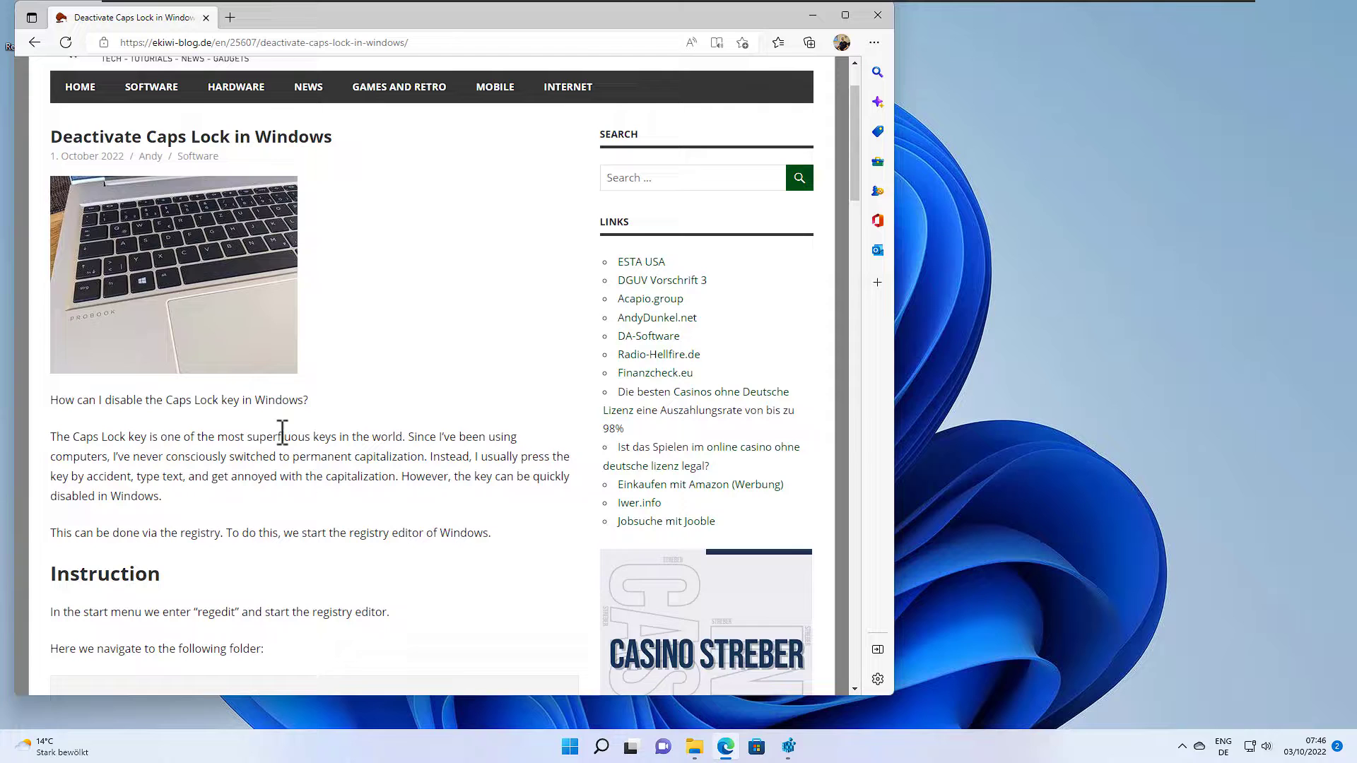
pyautogui.scroll(-1, 379, 409)
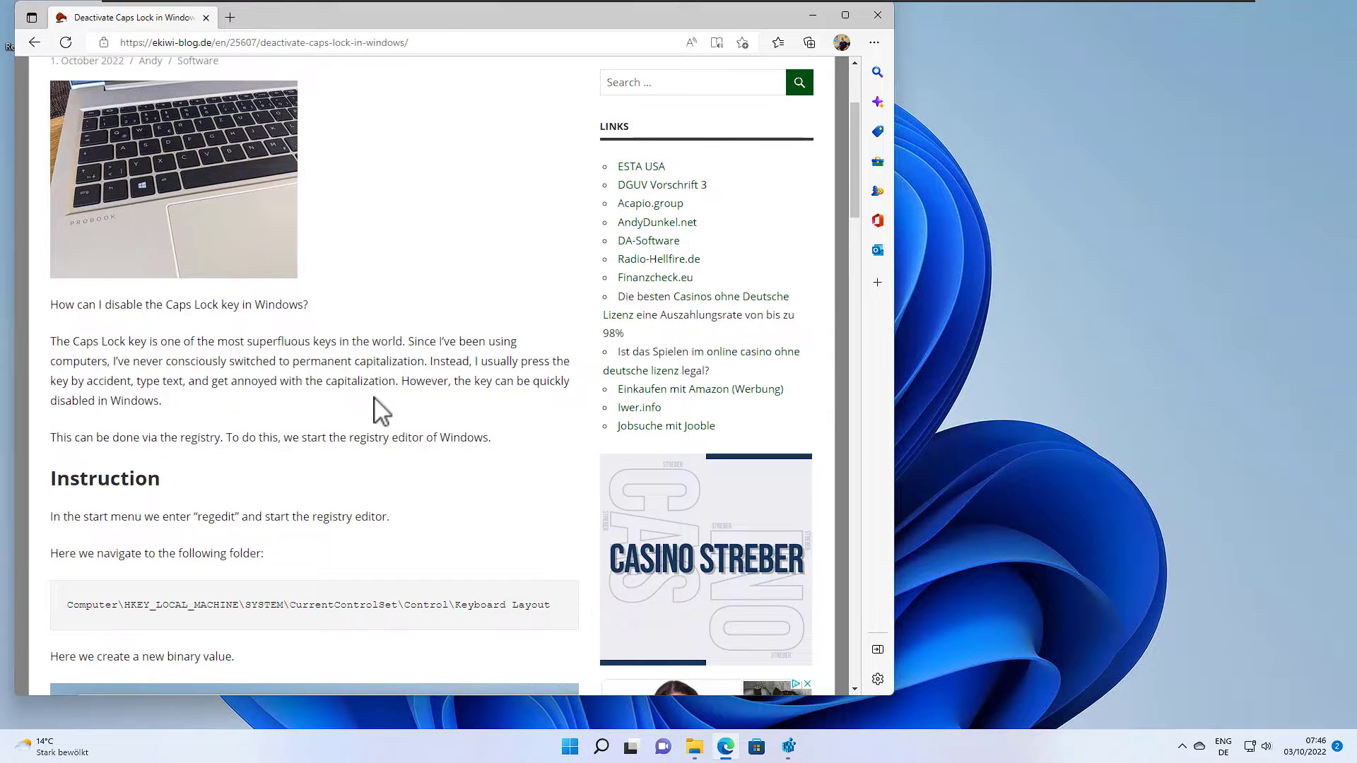
pyautogui.scroll(-1, 370, 427)
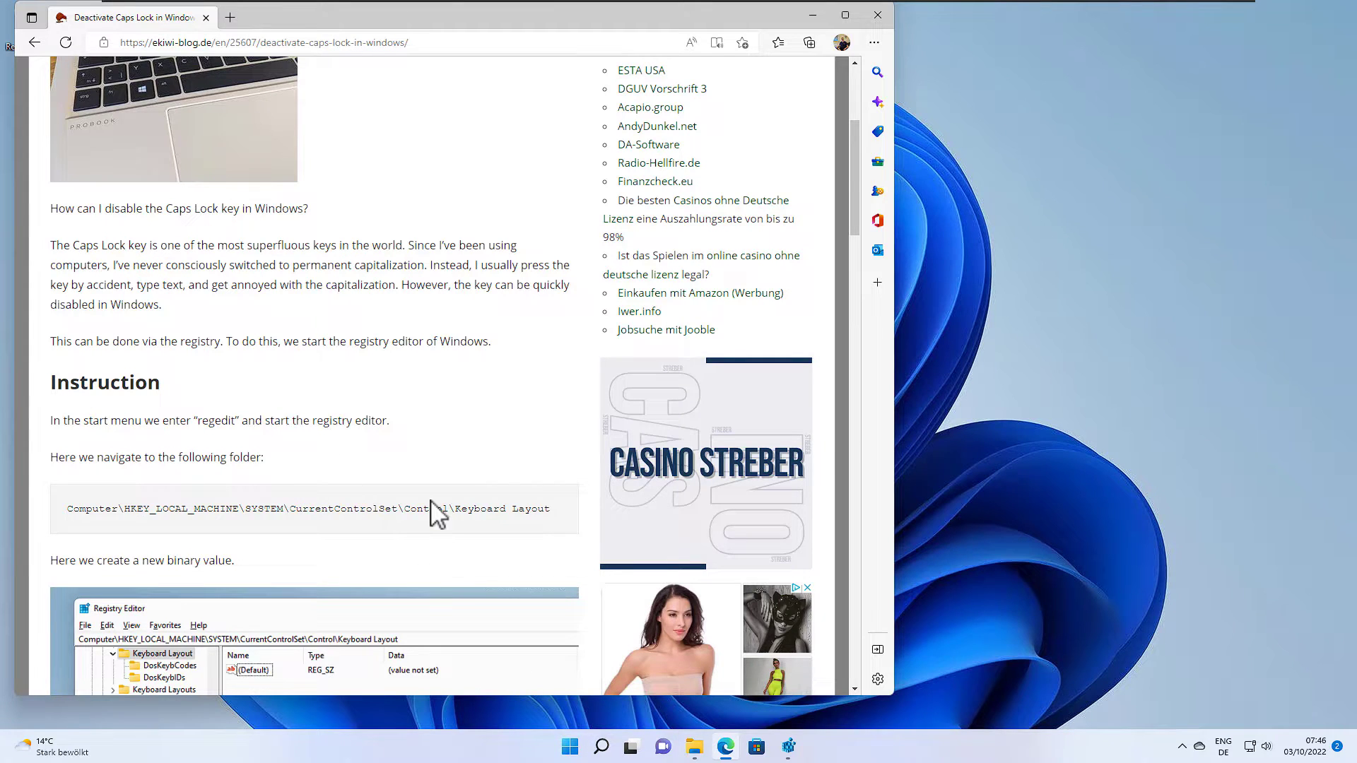
# - Run regedit from the Run box and approve the administrator prompt
pyautogui.press('super+r')
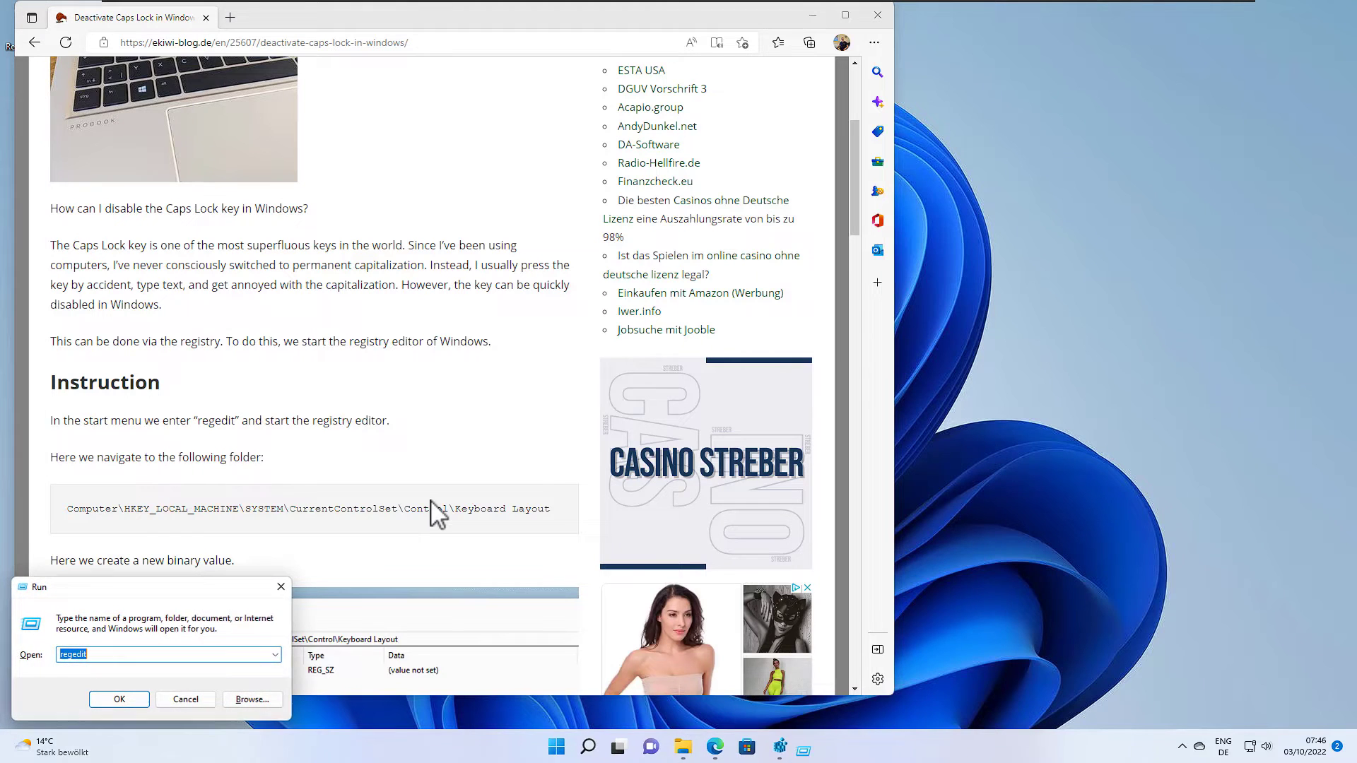
pyautogui.moveTo(144, 584); pyautogui.dragTo(476, 167)
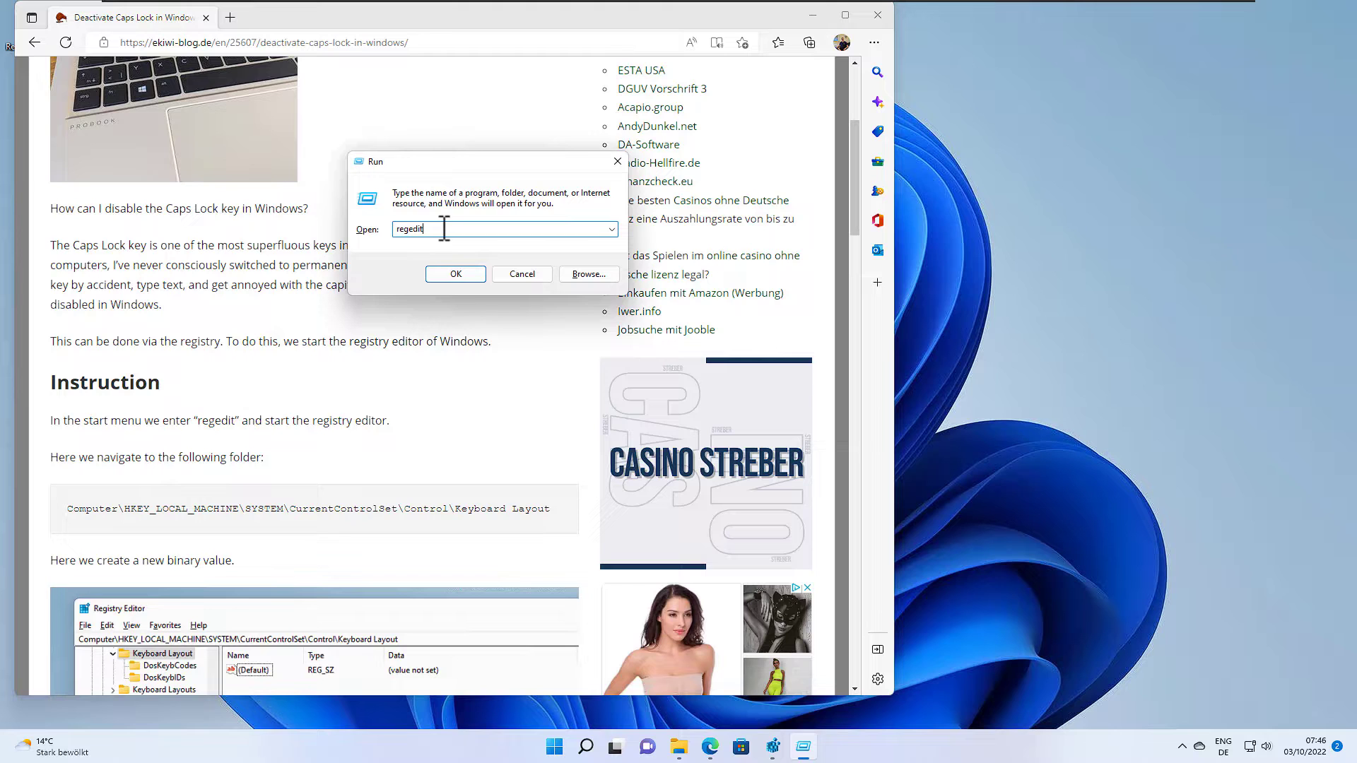
pyautogui.click(460, 278)
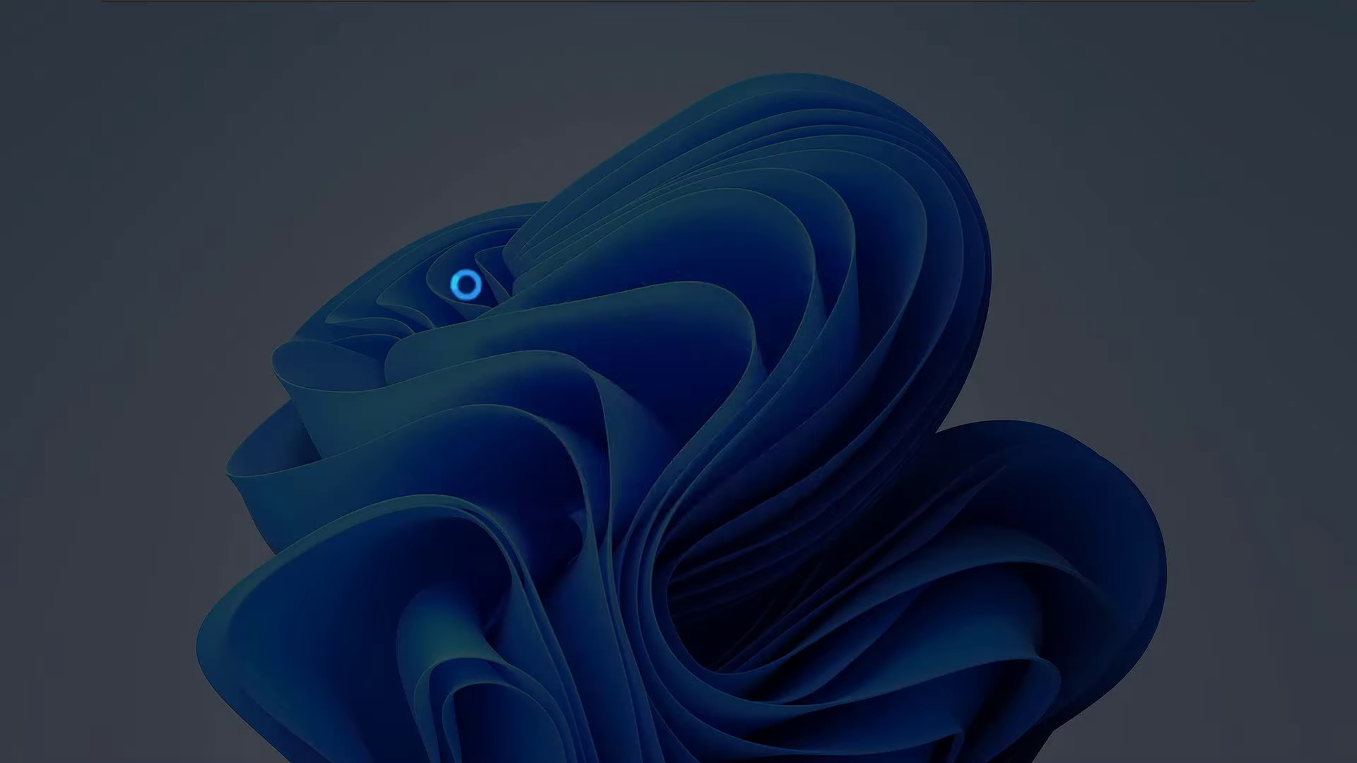
pyautogui.click(601, 482)
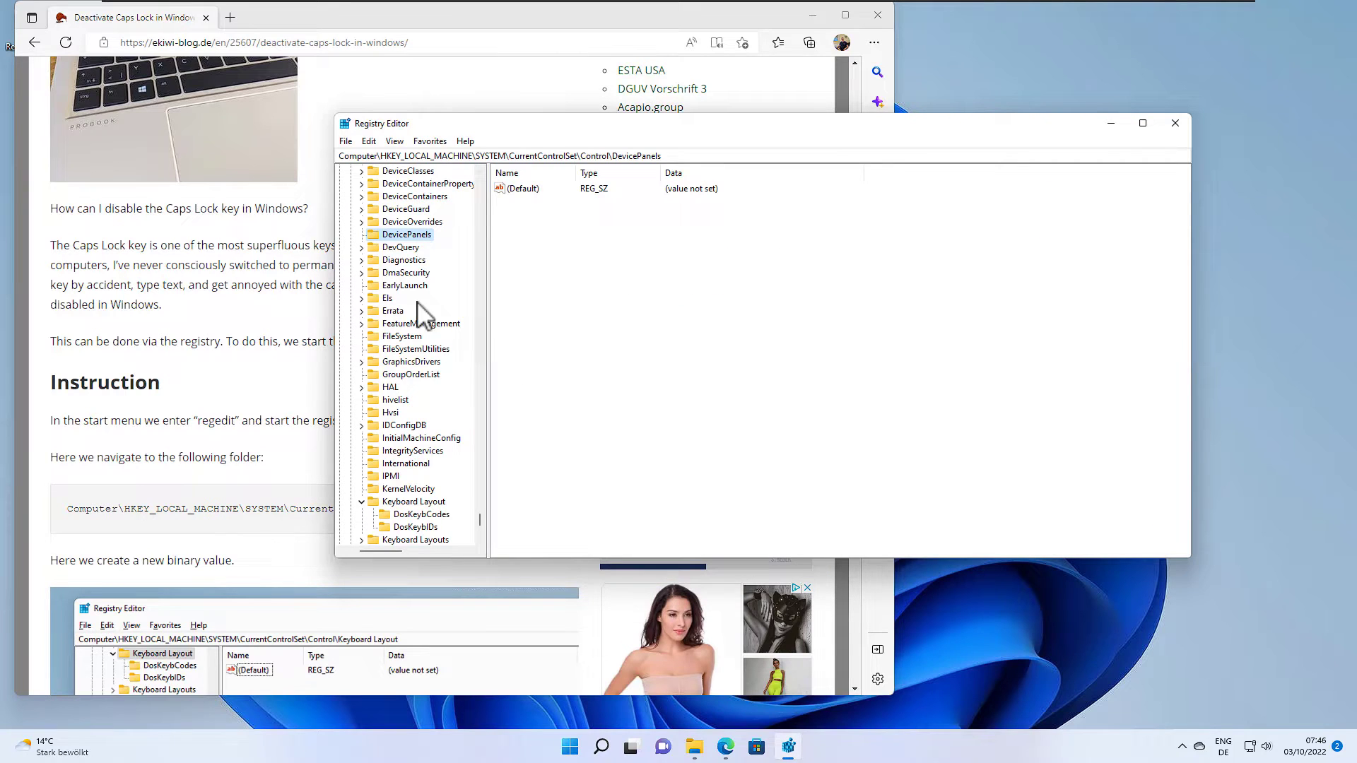
# - Copy the Keyboard Layout registry path from the article into Registry Editor's address bar
pyautogui.click(244, 332)
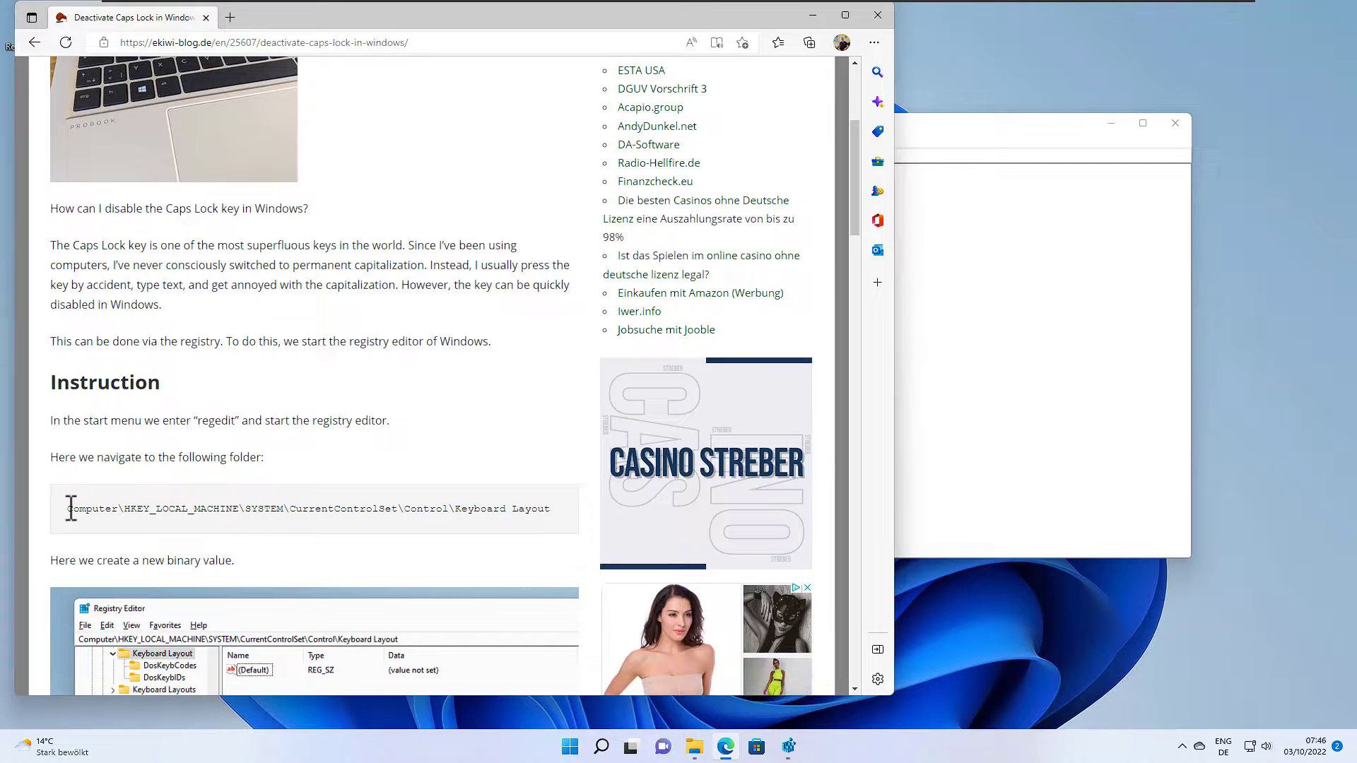
pyautogui.moveTo(69, 508); pyautogui.dragTo(541, 511)
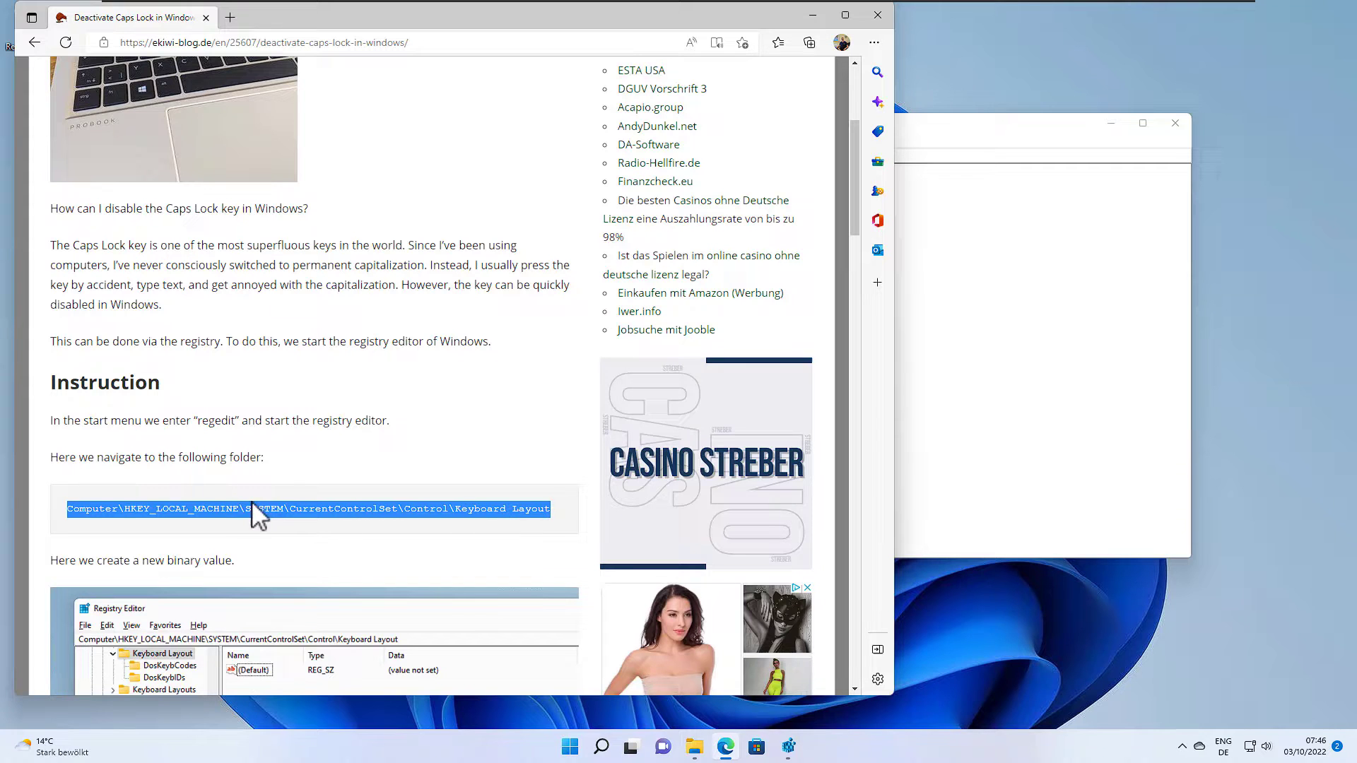
pyautogui.rightClick(224, 508)
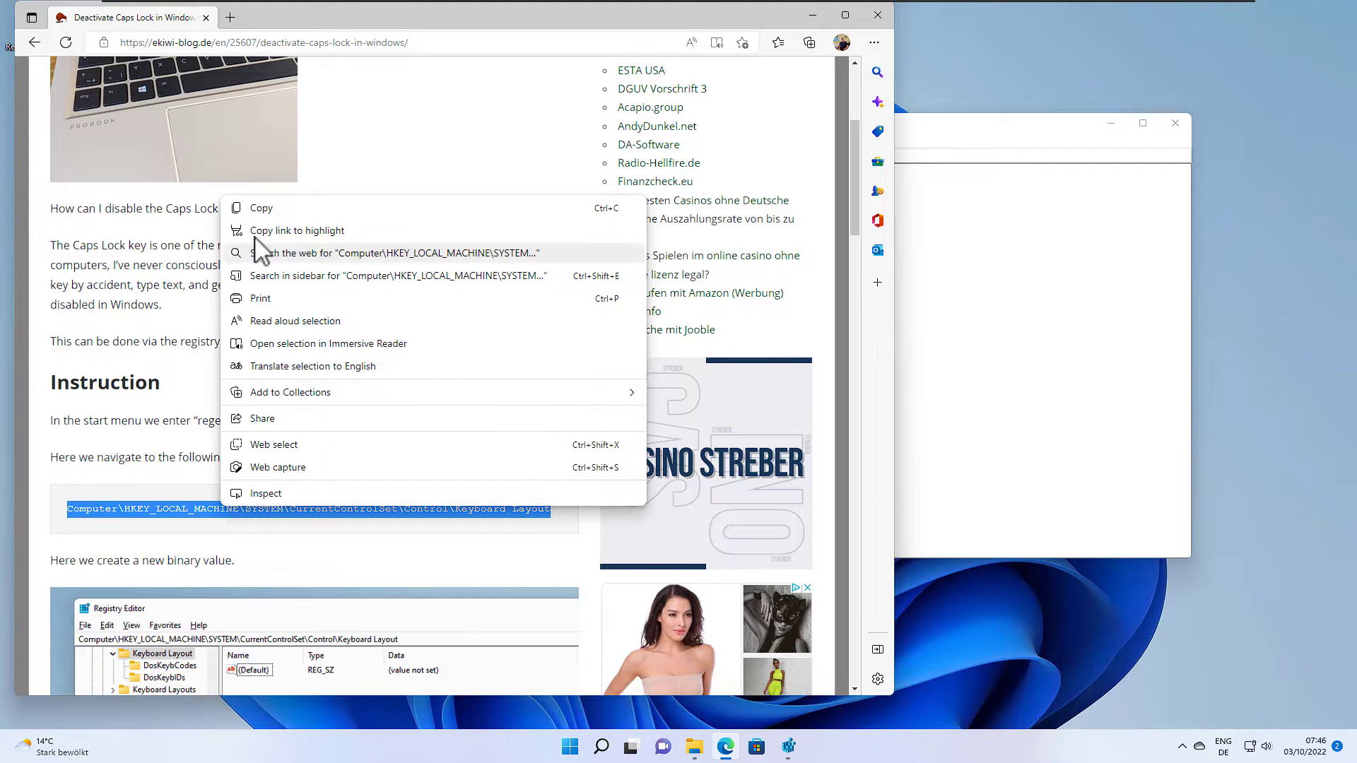
pyautogui.click(256, 207)
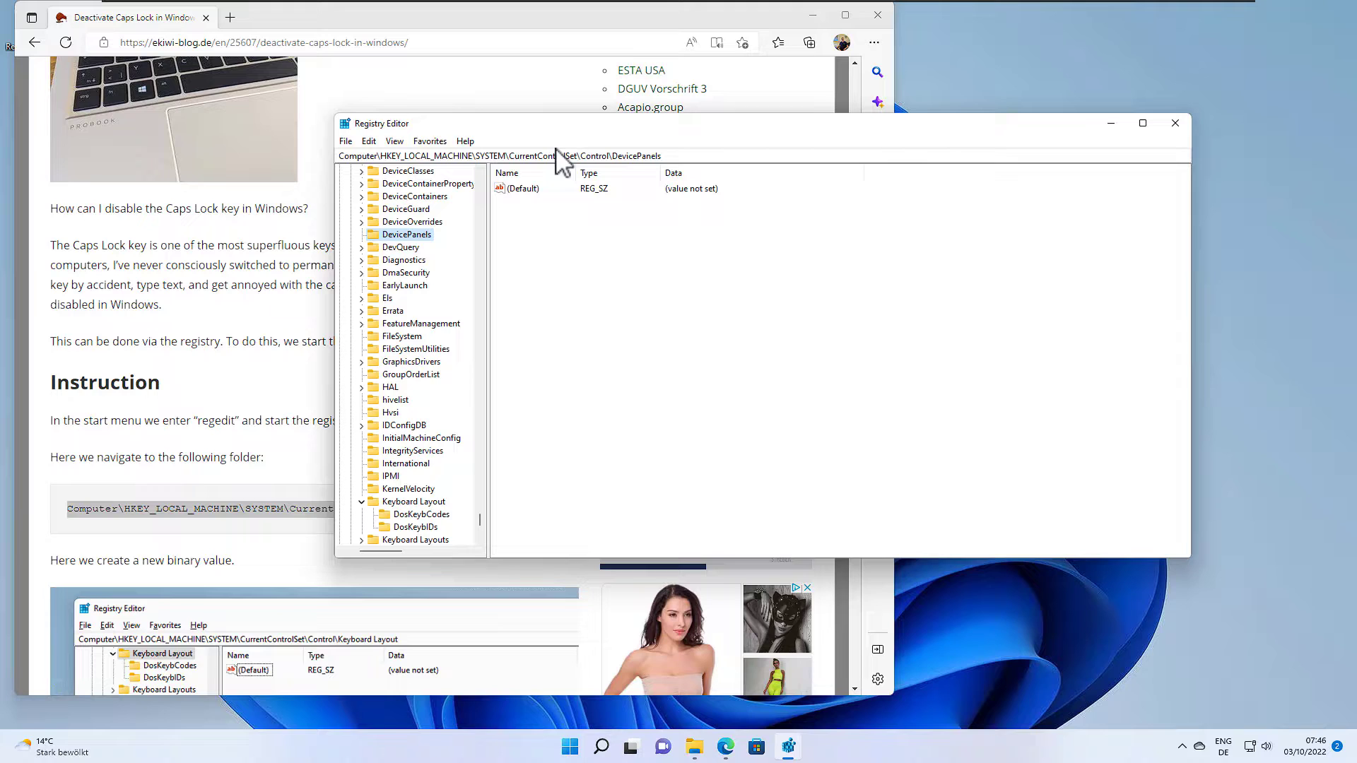
pyautogui.click(550, 154)
pyautogui.write('Computer\\HKEY_LOCAL_MACHINE\\SYSTEM\\CurrentControlSet\\Control\\Keyboard Layout')
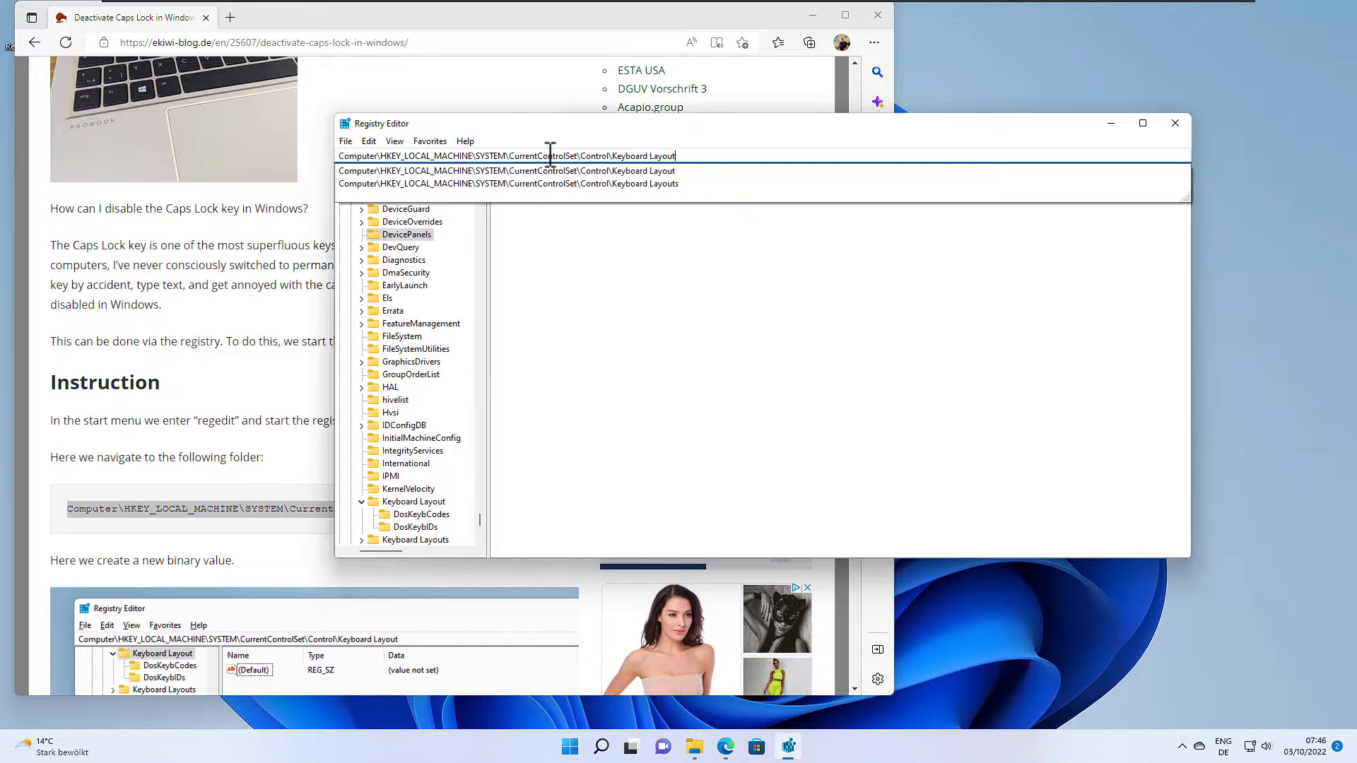
# - Go to the Keyboard Layout key and add a binary value named Scancode Map
pyautogui.click(554, 171)
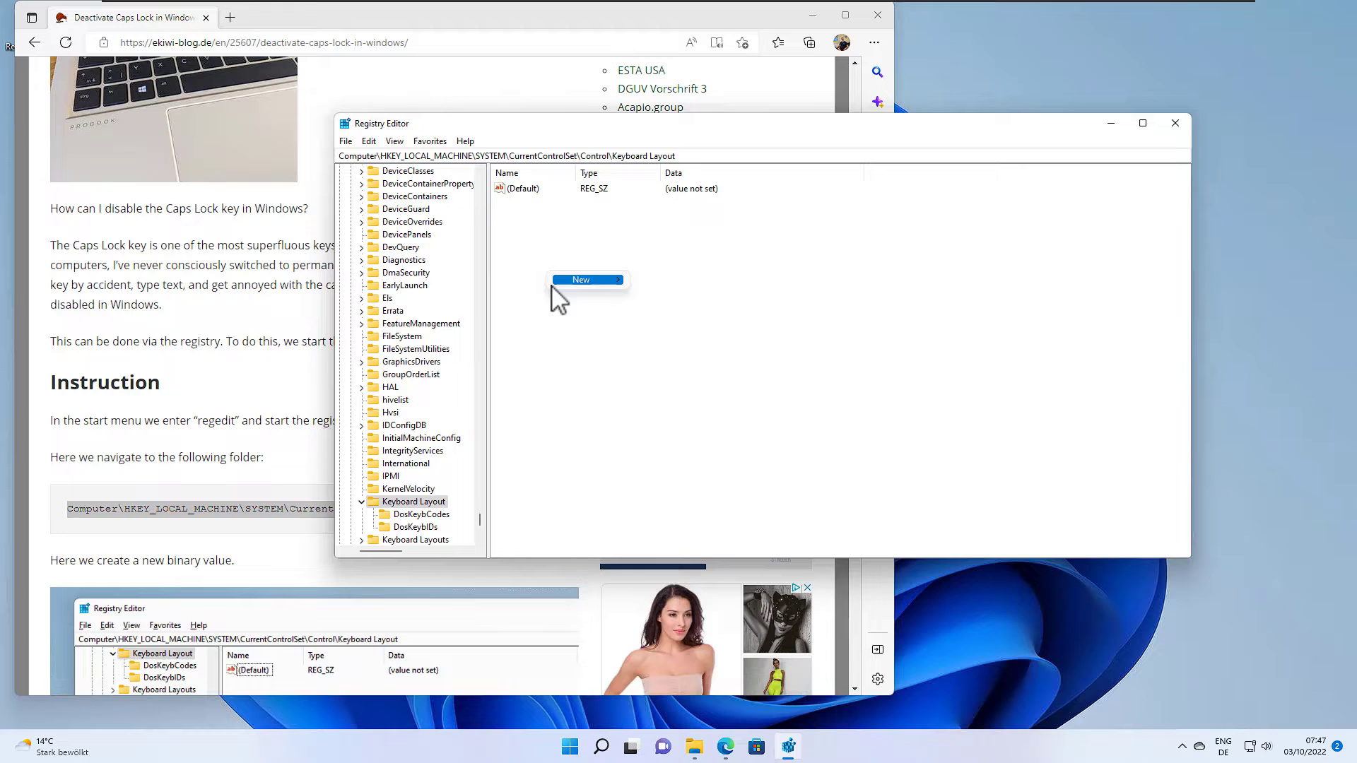
pyautogui.moveTo(581, 281)
pyautogui.click(676, 319)
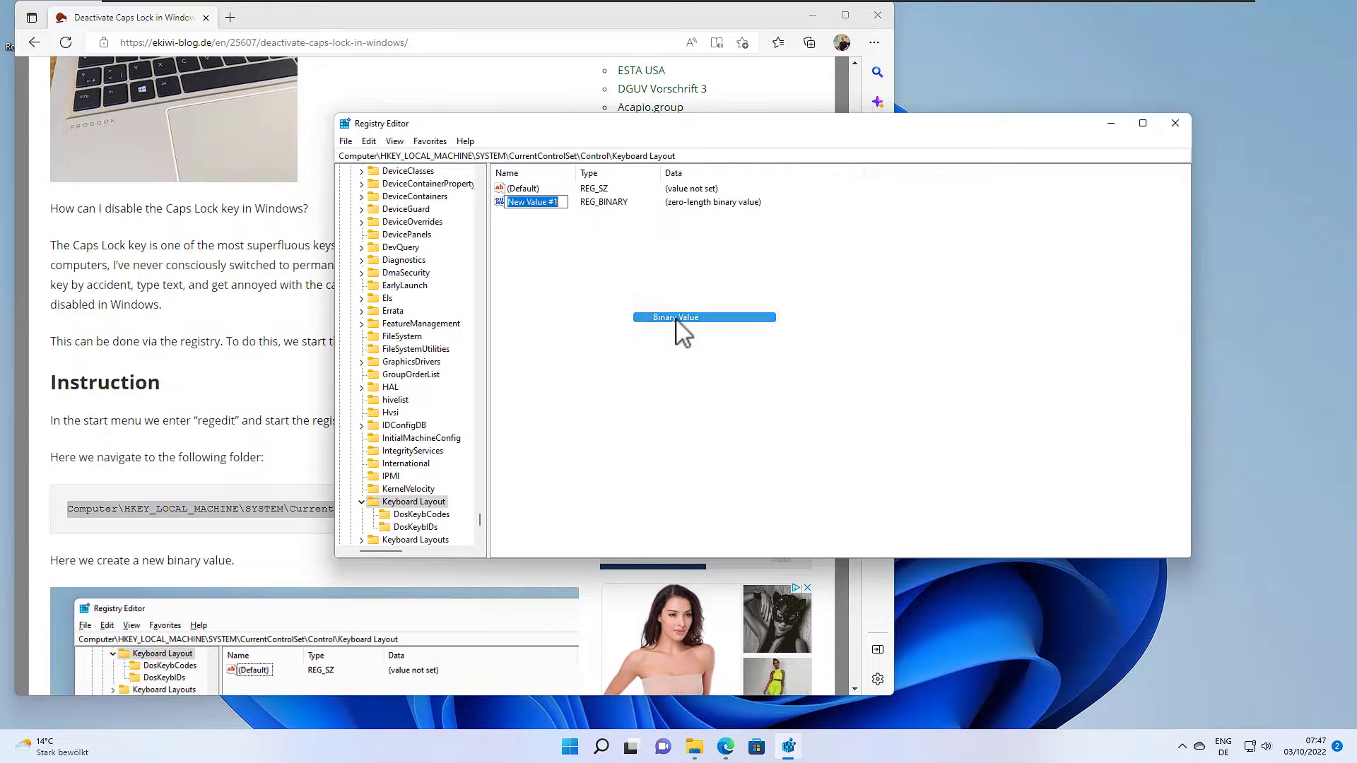
pyautogui.write('Scancode Map')
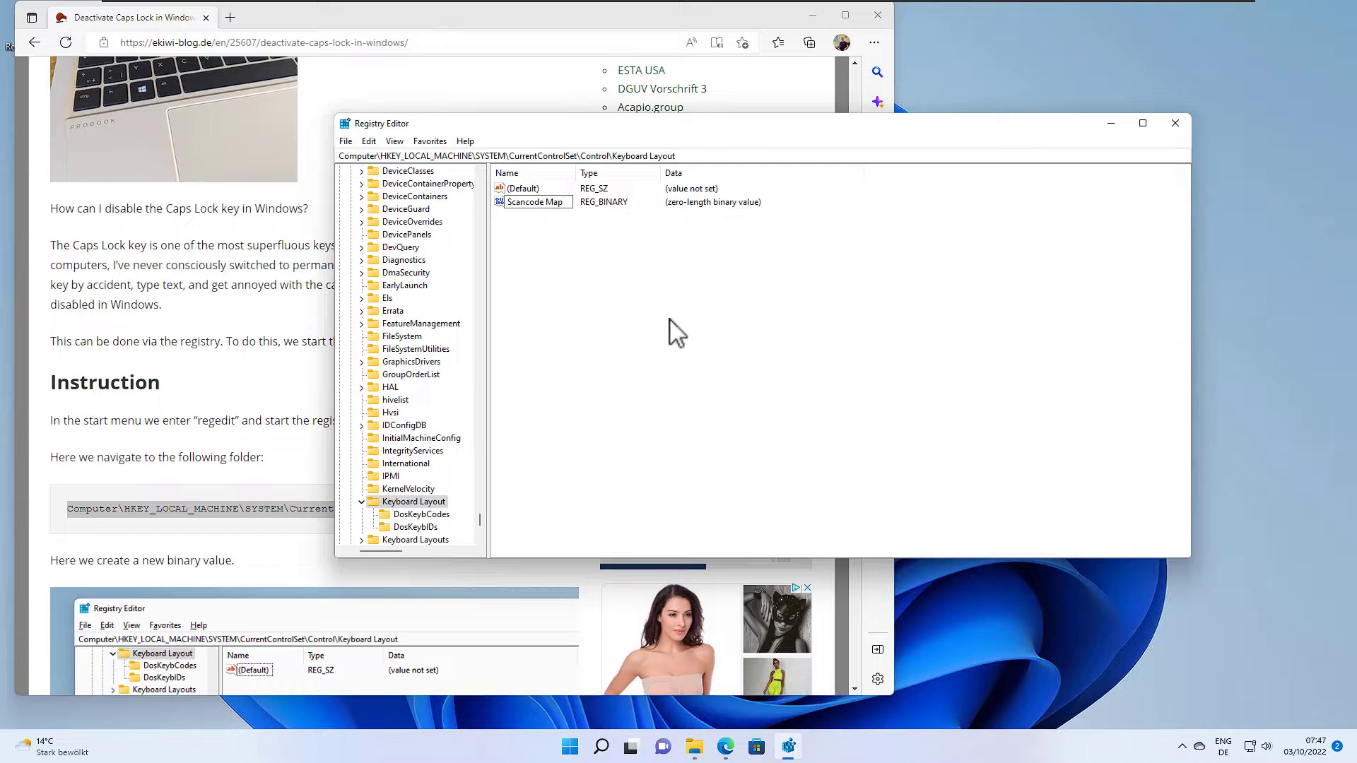
pyautogui.press('Return')
# - Open Scancode Map for editing and select the hex value line in the article
pyautogui.doubleClick(549, 207)
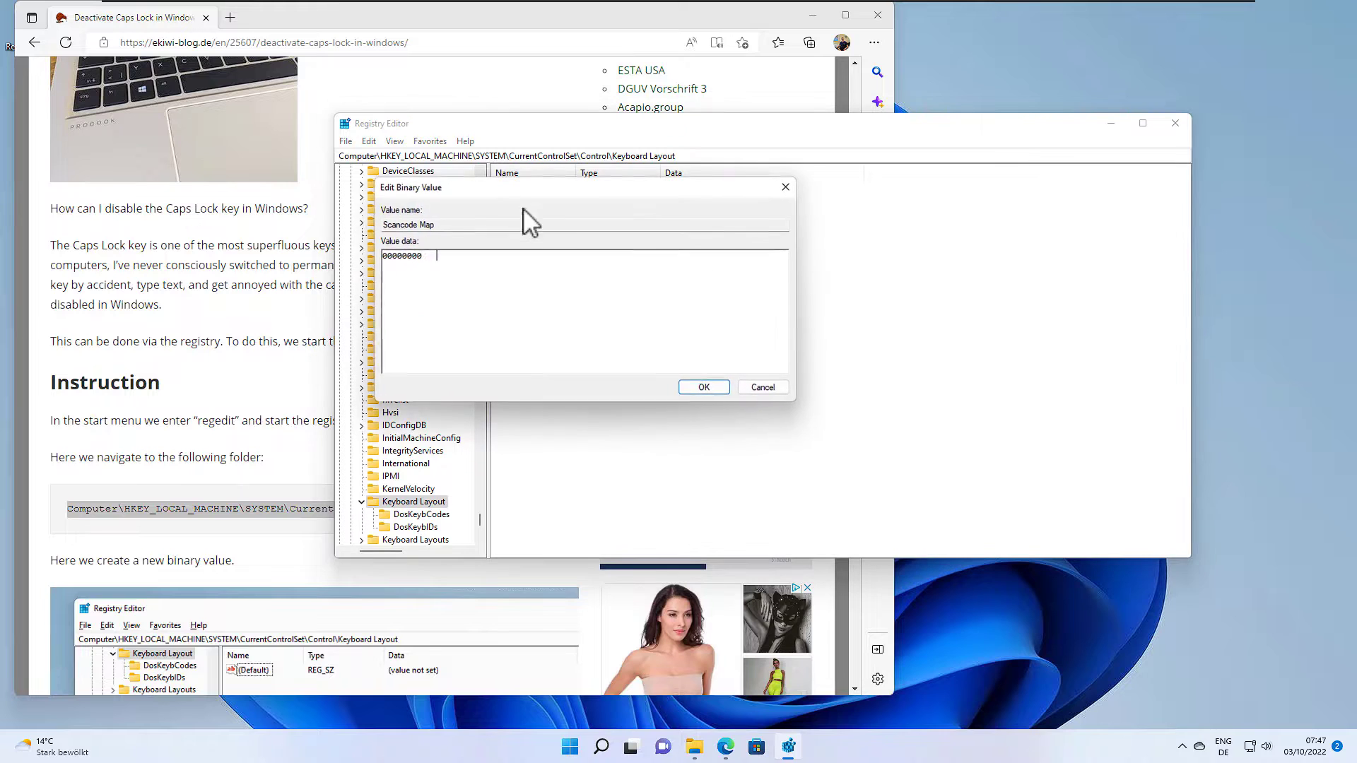
pyautogui.click(204, 323)
pyautogui.scroll(-5, 208, 318)
pyautogui.scroll(-1, 210, 318)
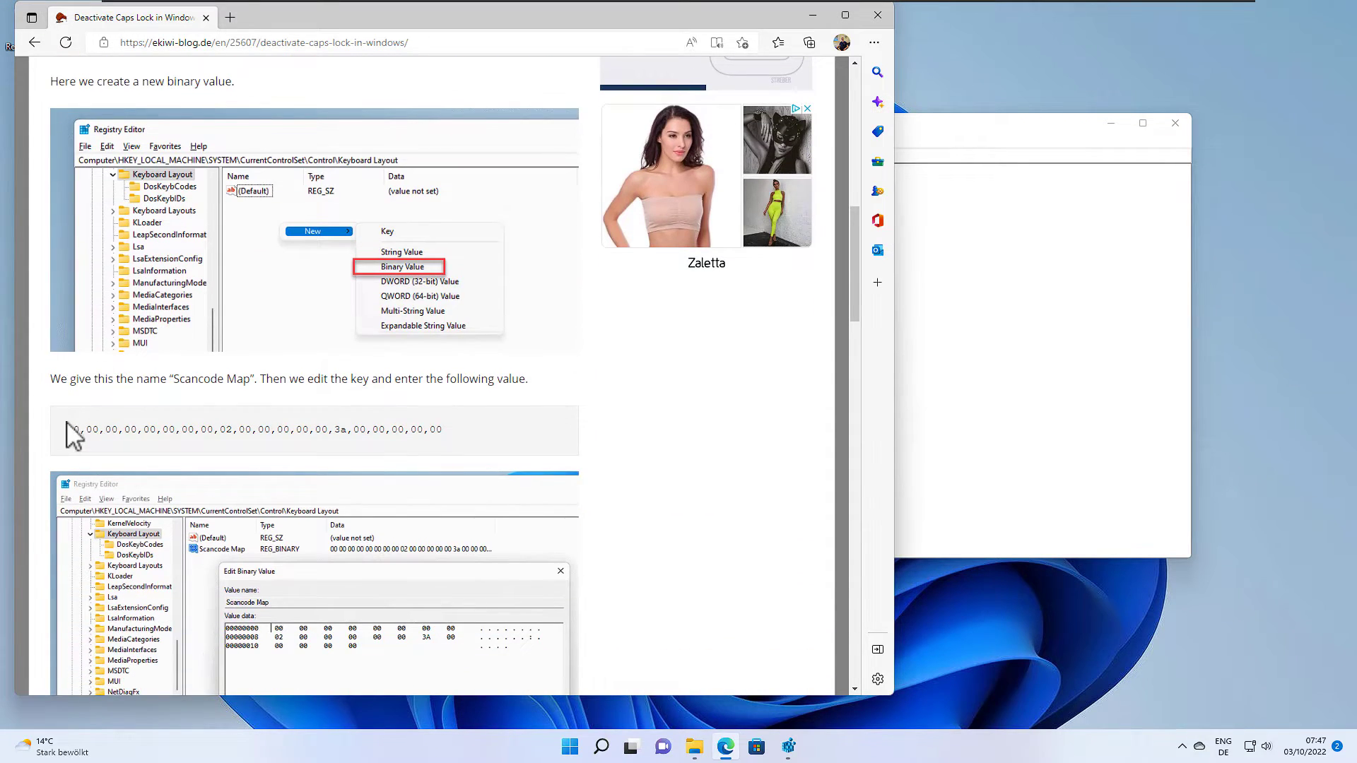
pyautogui.moveTo(68, 430); pyautogui.dragTo(484, 443)
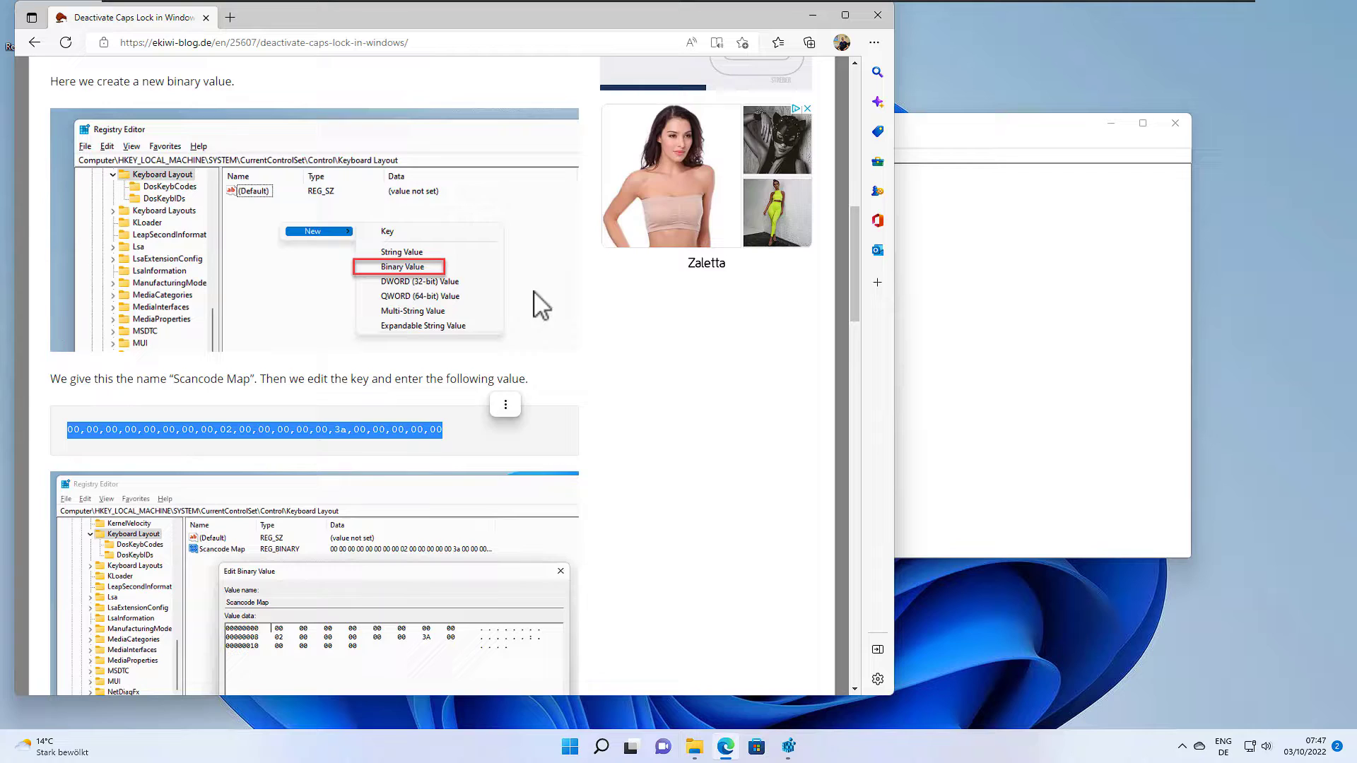
pyautogui.click(947, 167)
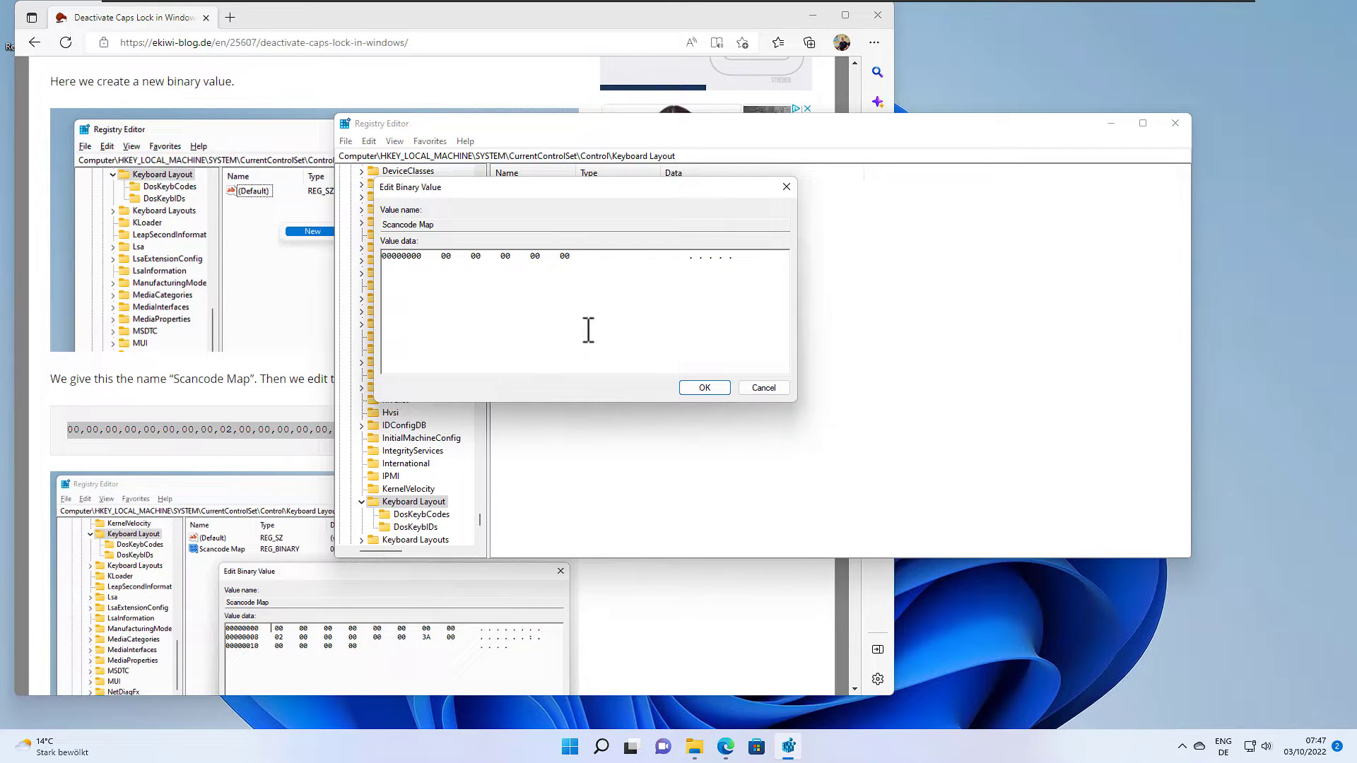
# - Close the value editor without entering data and delete the empty Scancode Map value
pyautogui.click(744, 389)
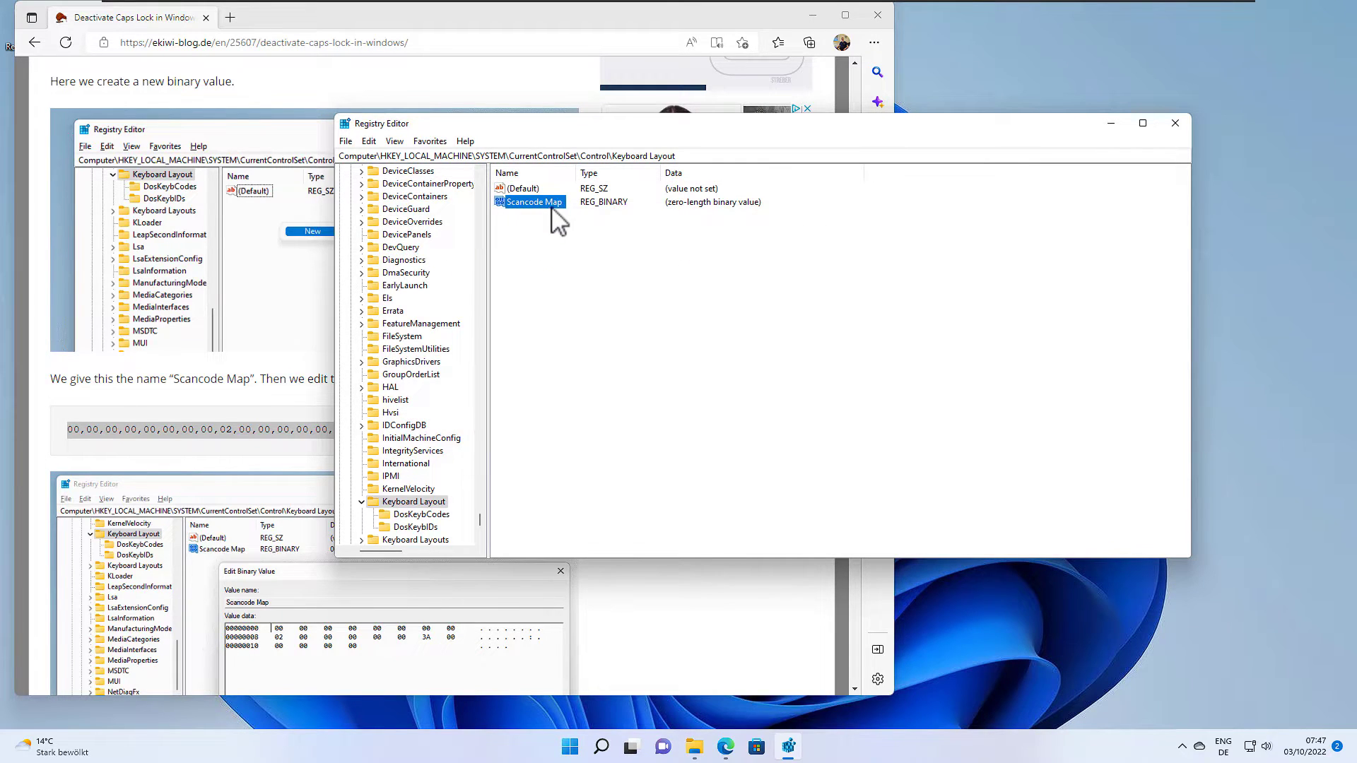
pyautogui.press('Delete')
pyautogui.press('Return')
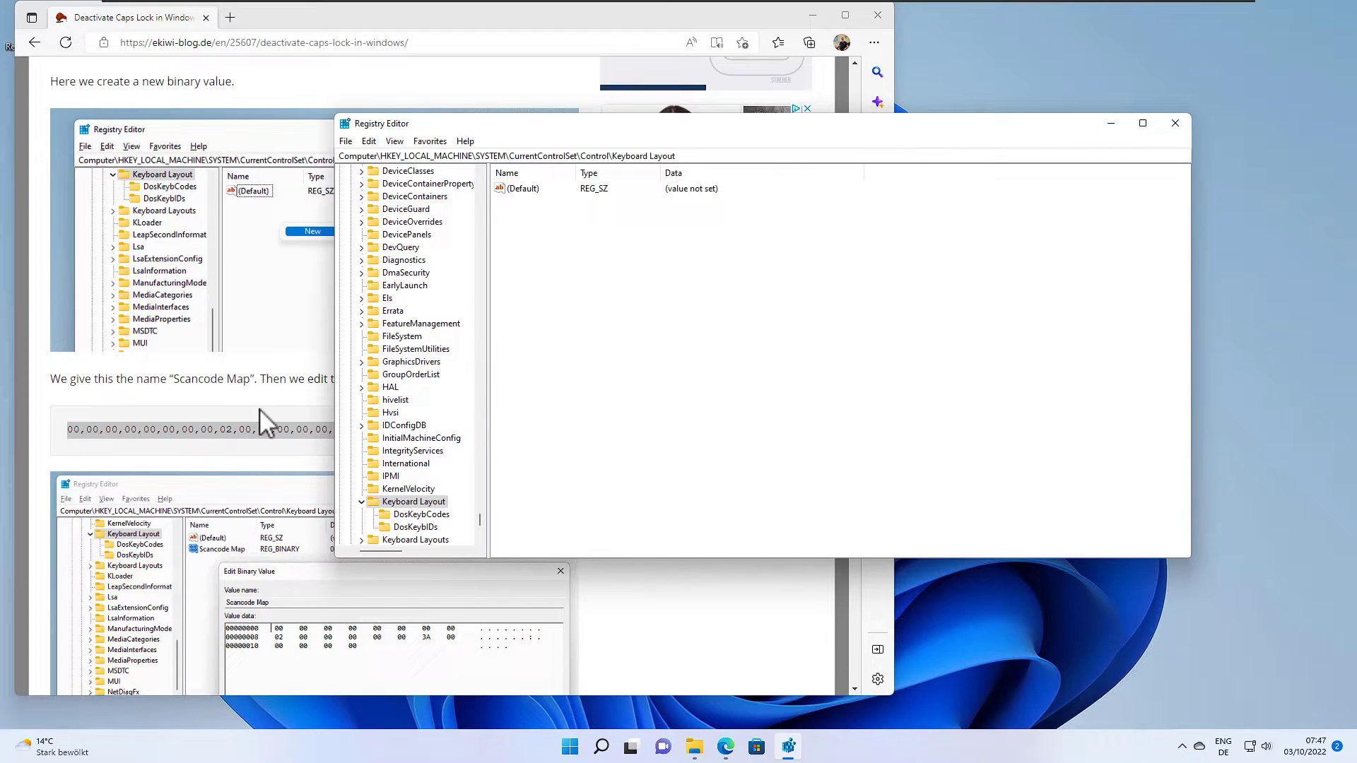
# - Show the downloaded capslock_deaktivieren.zip in its Downloads folder
pyautogui.tripleClick(226, 449)
pyautogui.click(233, 464)
pyautogui.scroll(-7, 240, 431)
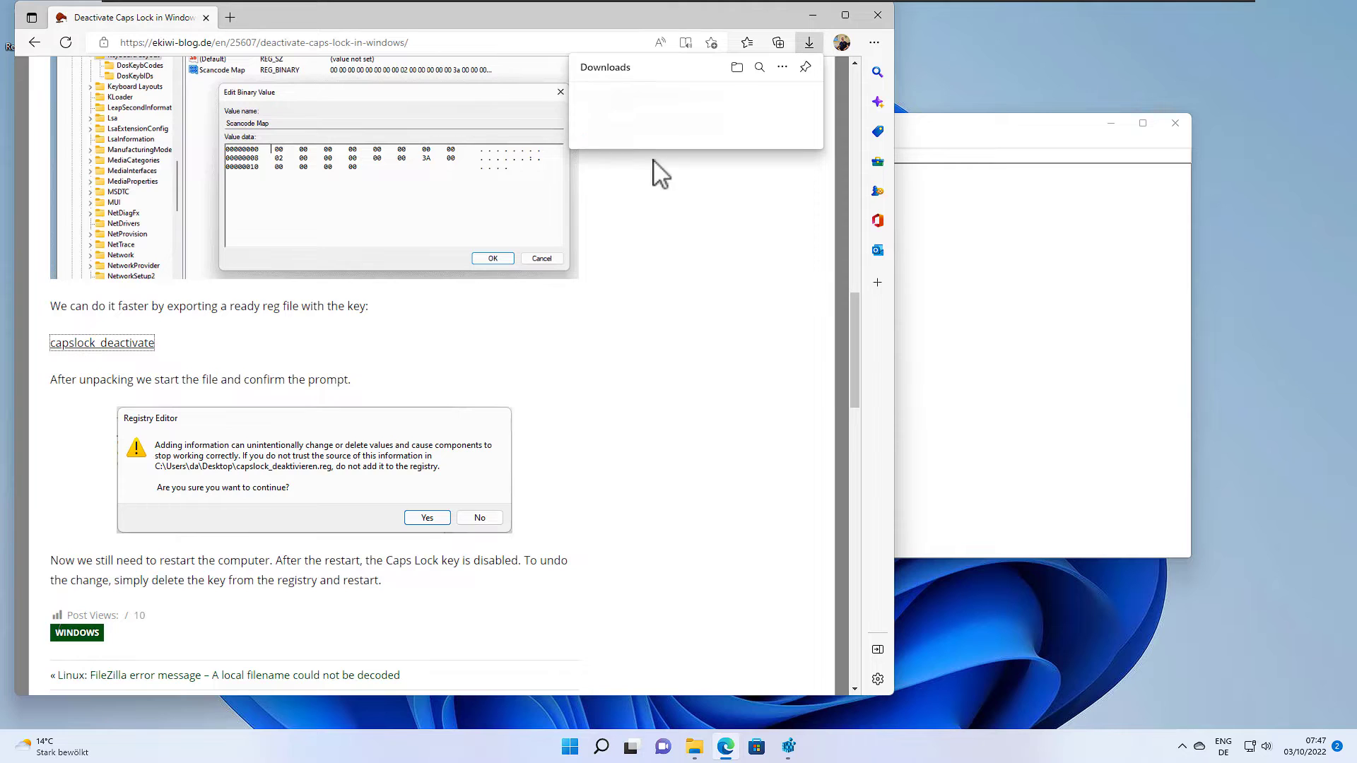
pyautogui.click(761, 98)
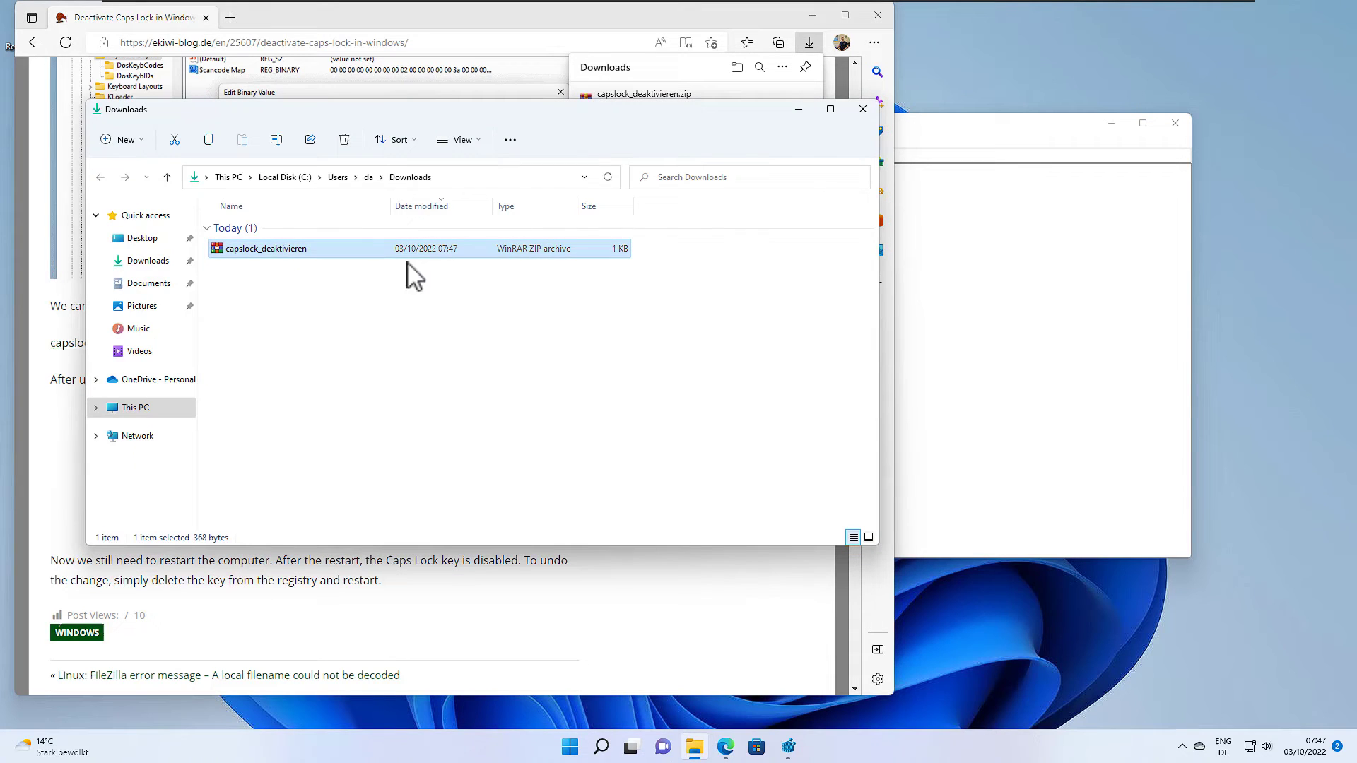
# - Extract capslock_deaktivieren.zip to the Desktop folder
pyautogui.click(273, 247)
pyautogui.rightClick(275, 250)
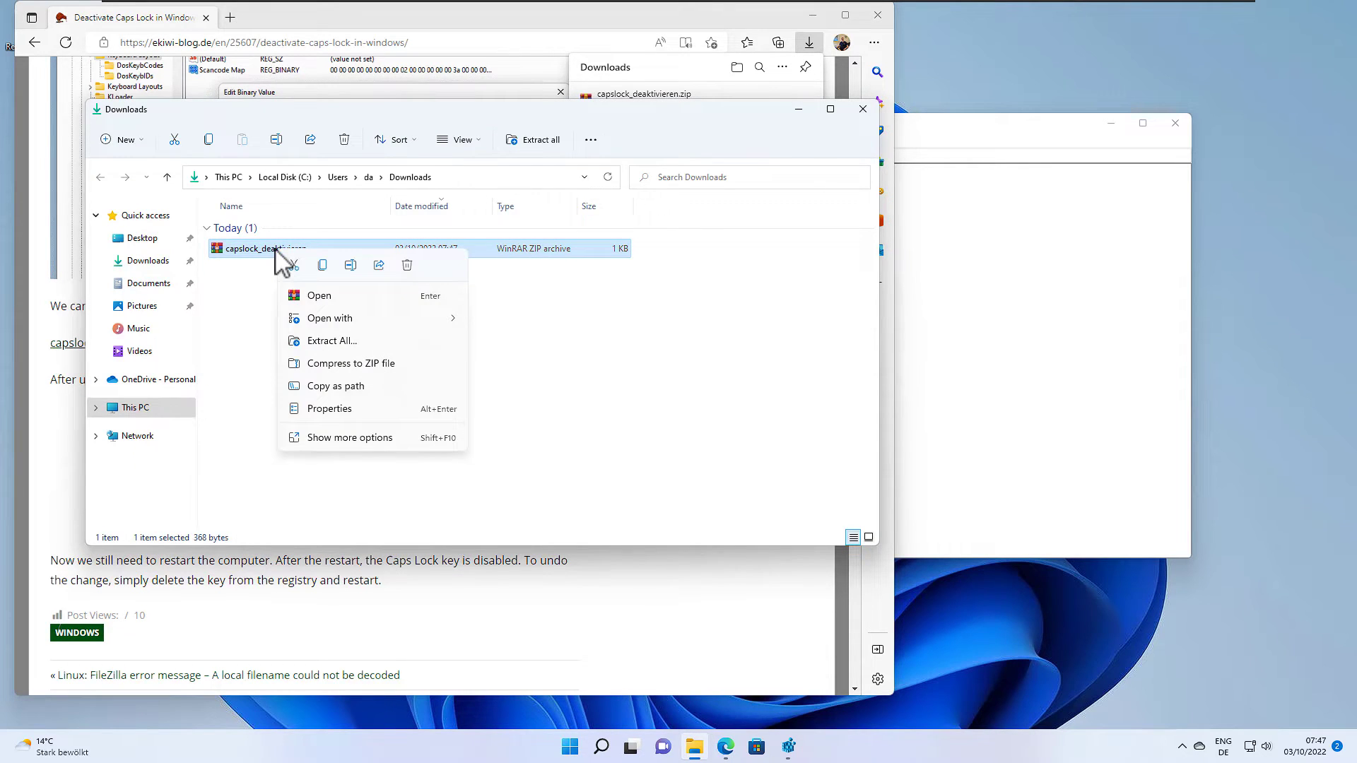
pyautogui.click(322, 342)
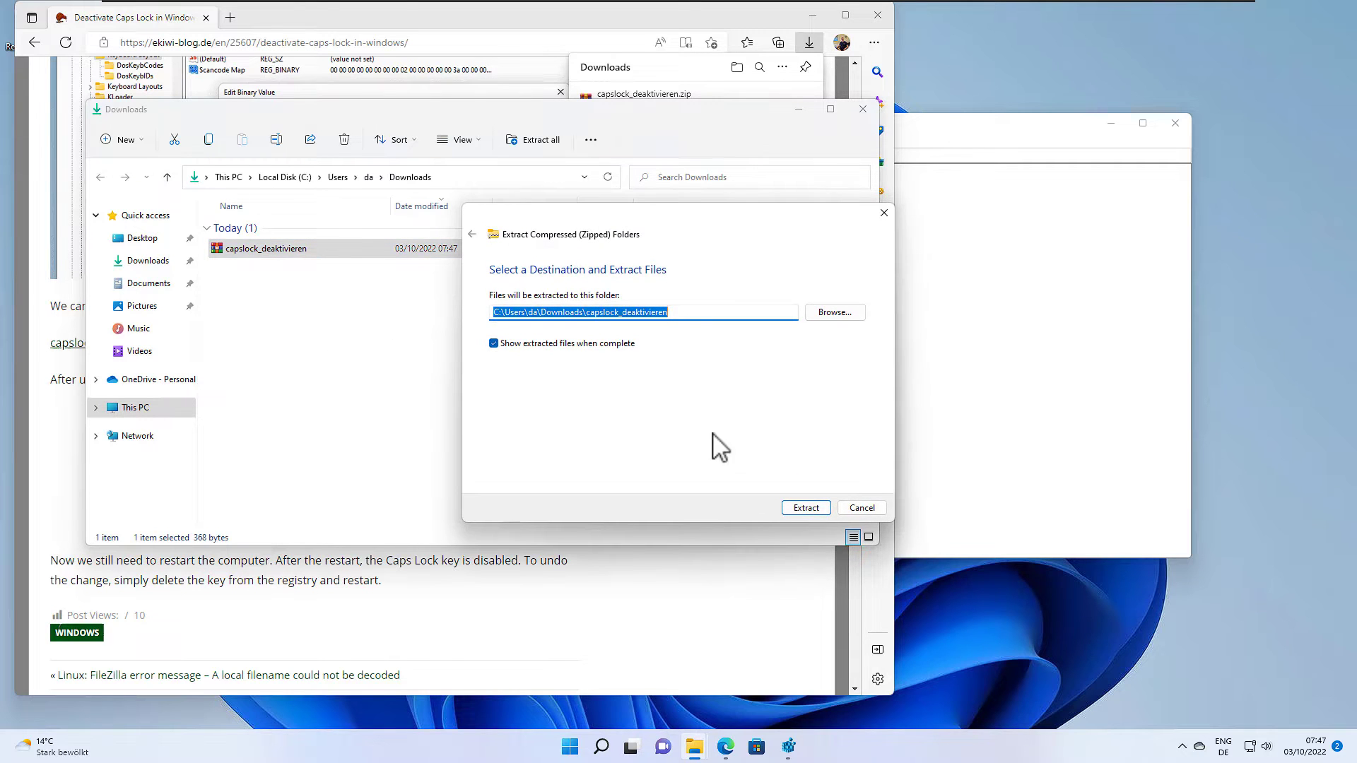
pyautogui.moveTo(716, 222); pyautogui.dragTo(511, 220)
pyautogui.click(612, 312)
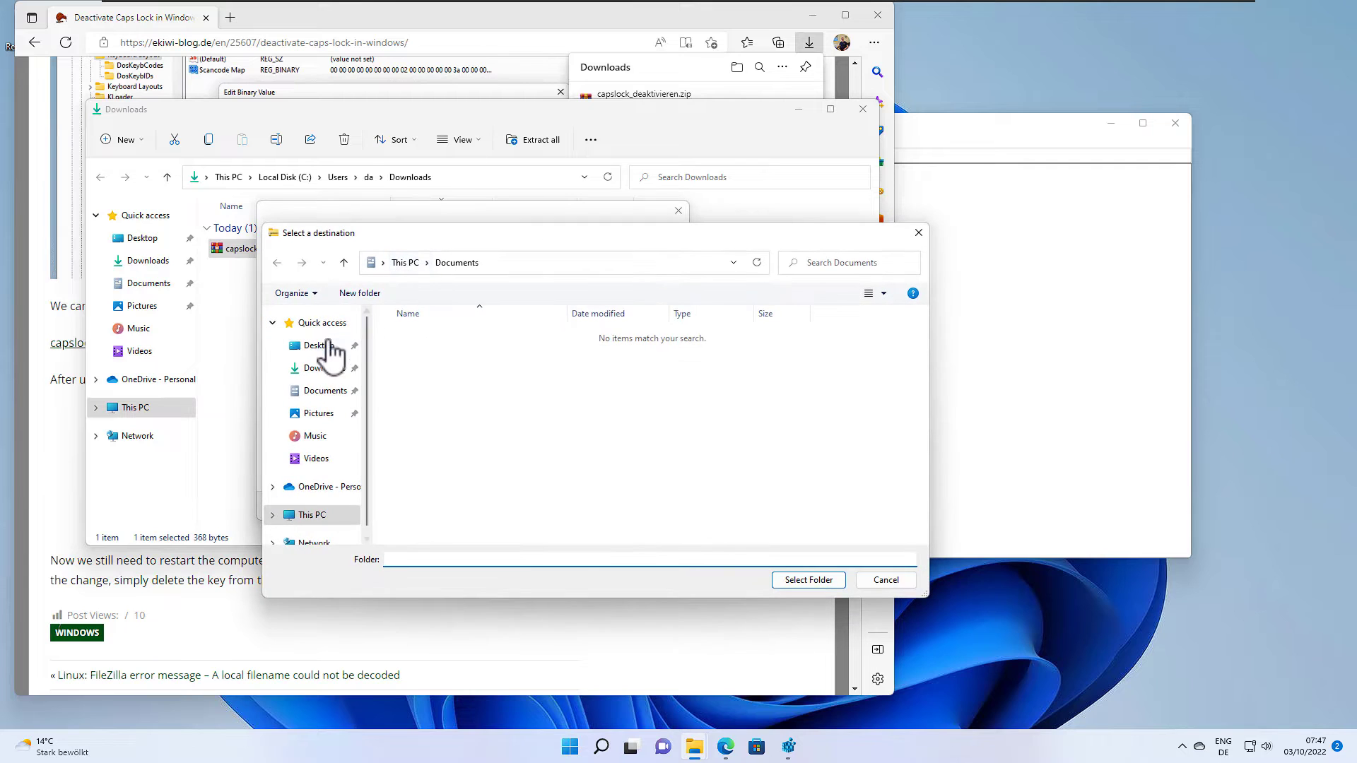
pyautogui.click(321, 346)
pyautogui.click(798, 581)
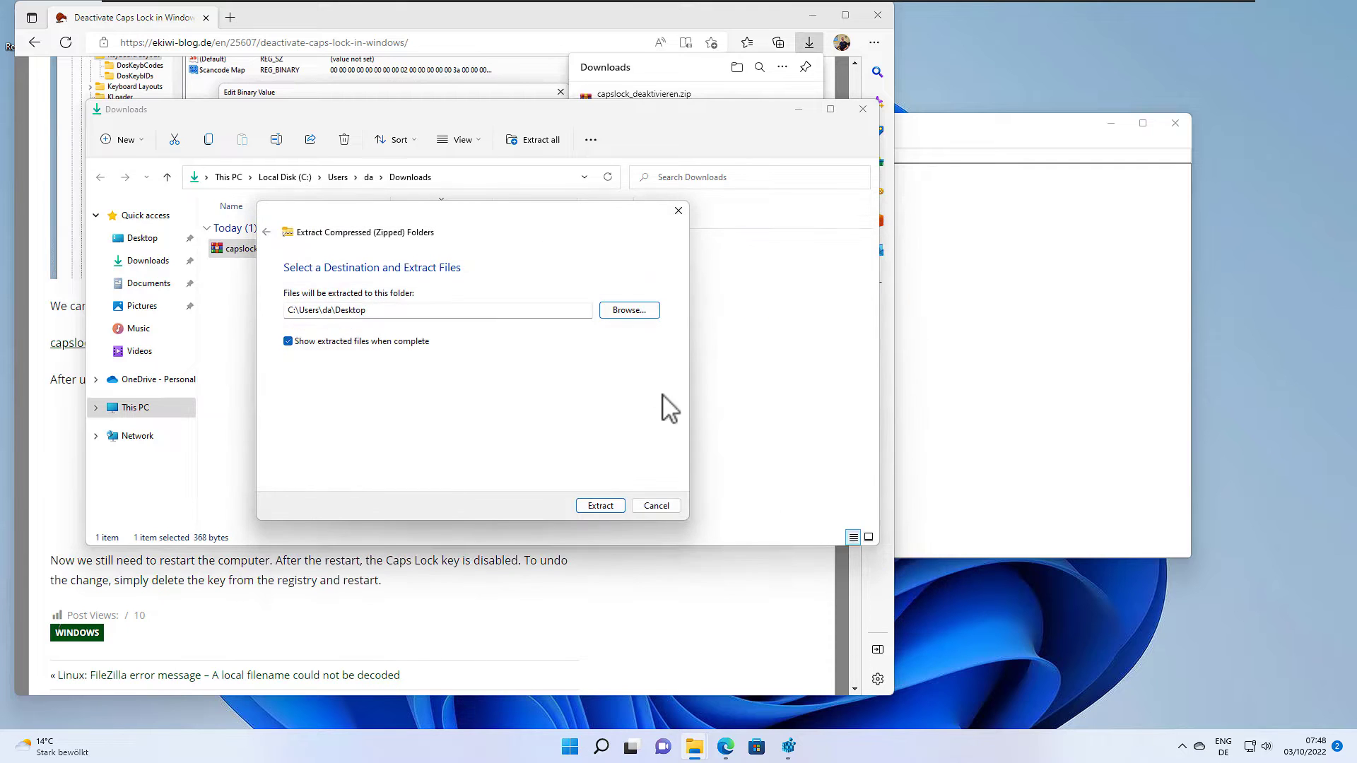
pyautogui.click(597, 509)
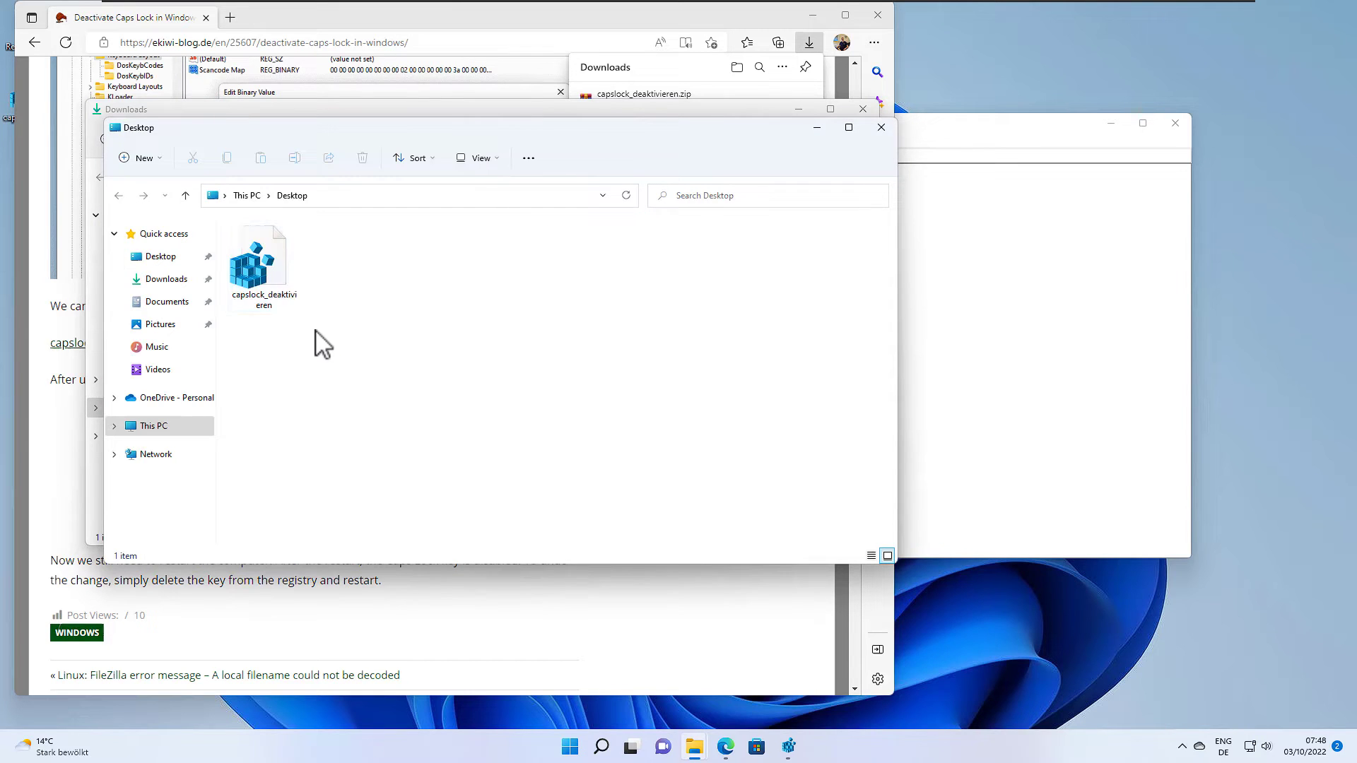
# - Select the extracted registry file and launch Notepad by searching 'note' in Start
pyautogui.click(292, 263)
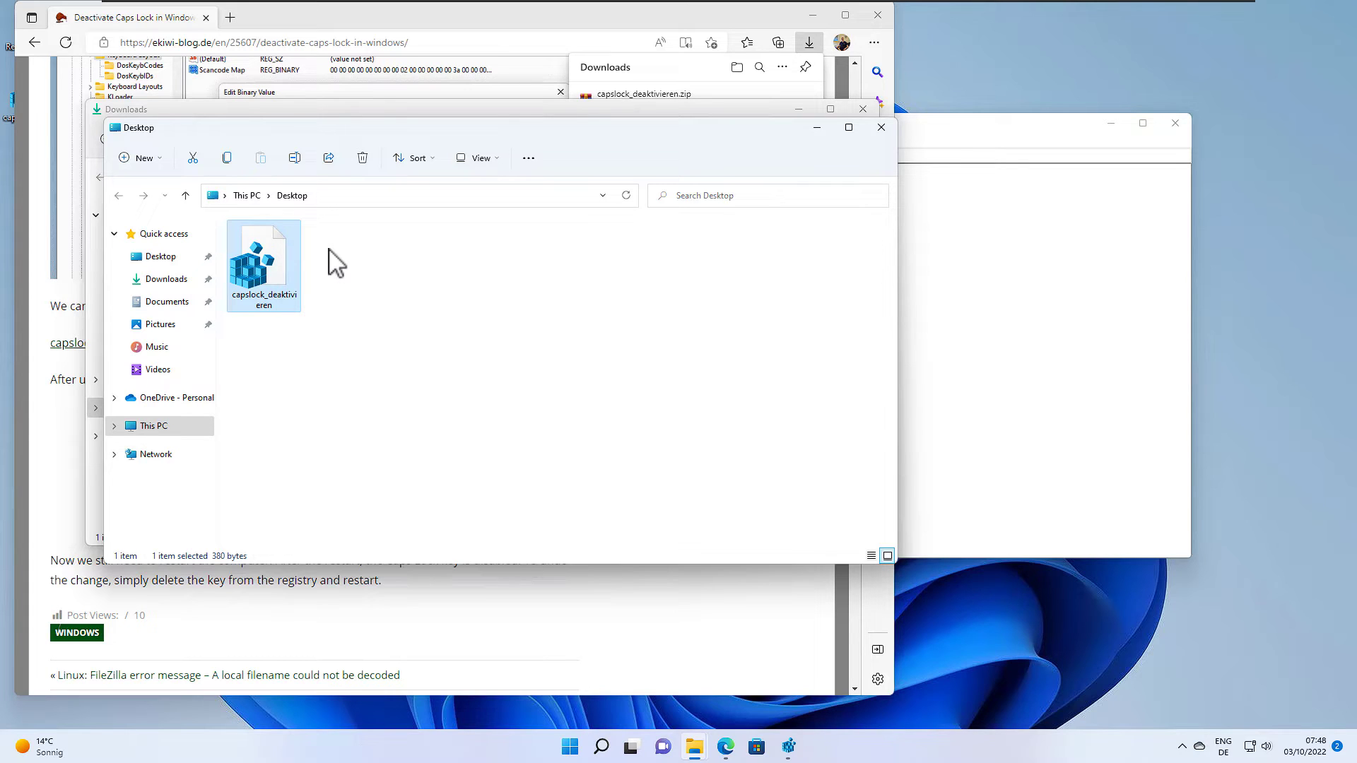
pyautogui.rightClick(278, 268)
pyautogui.click(570, 746)
pyautogui.write('note')
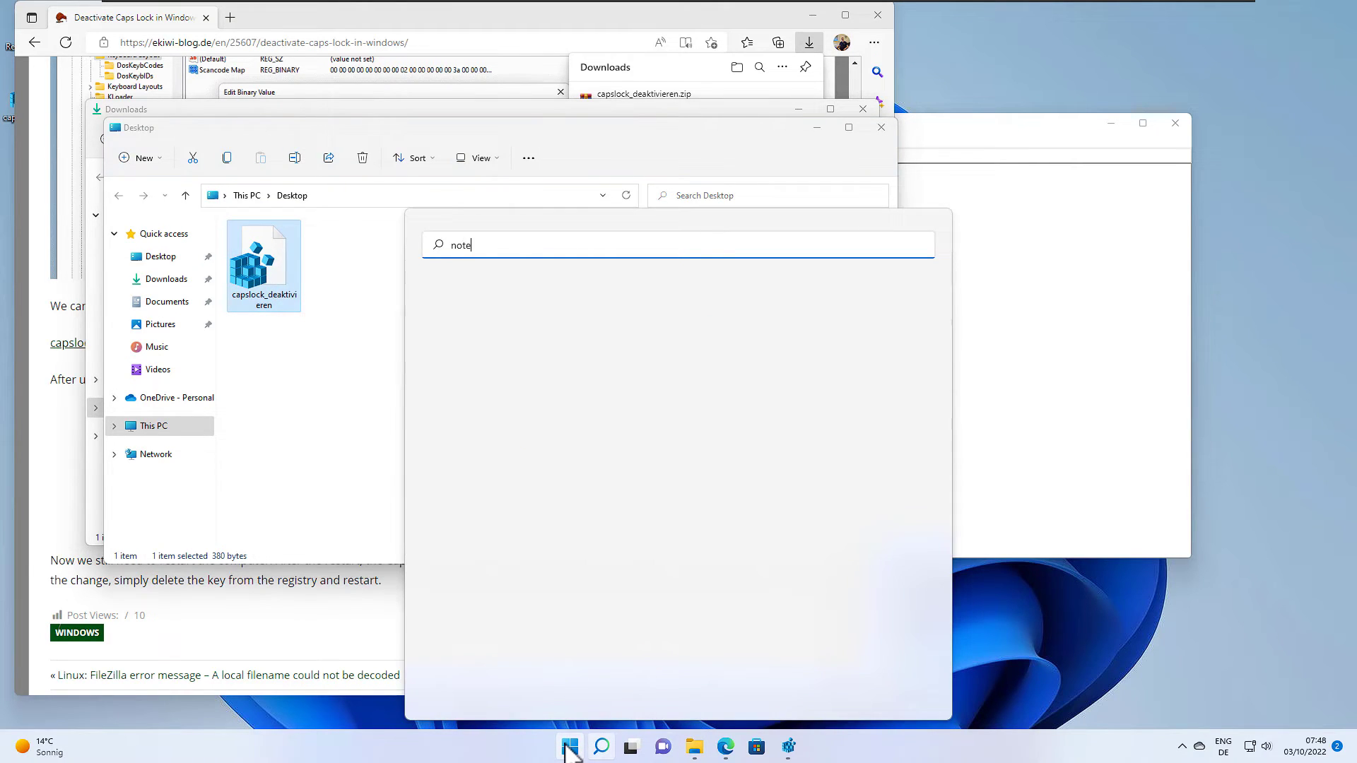
pyautogui.press('Return')
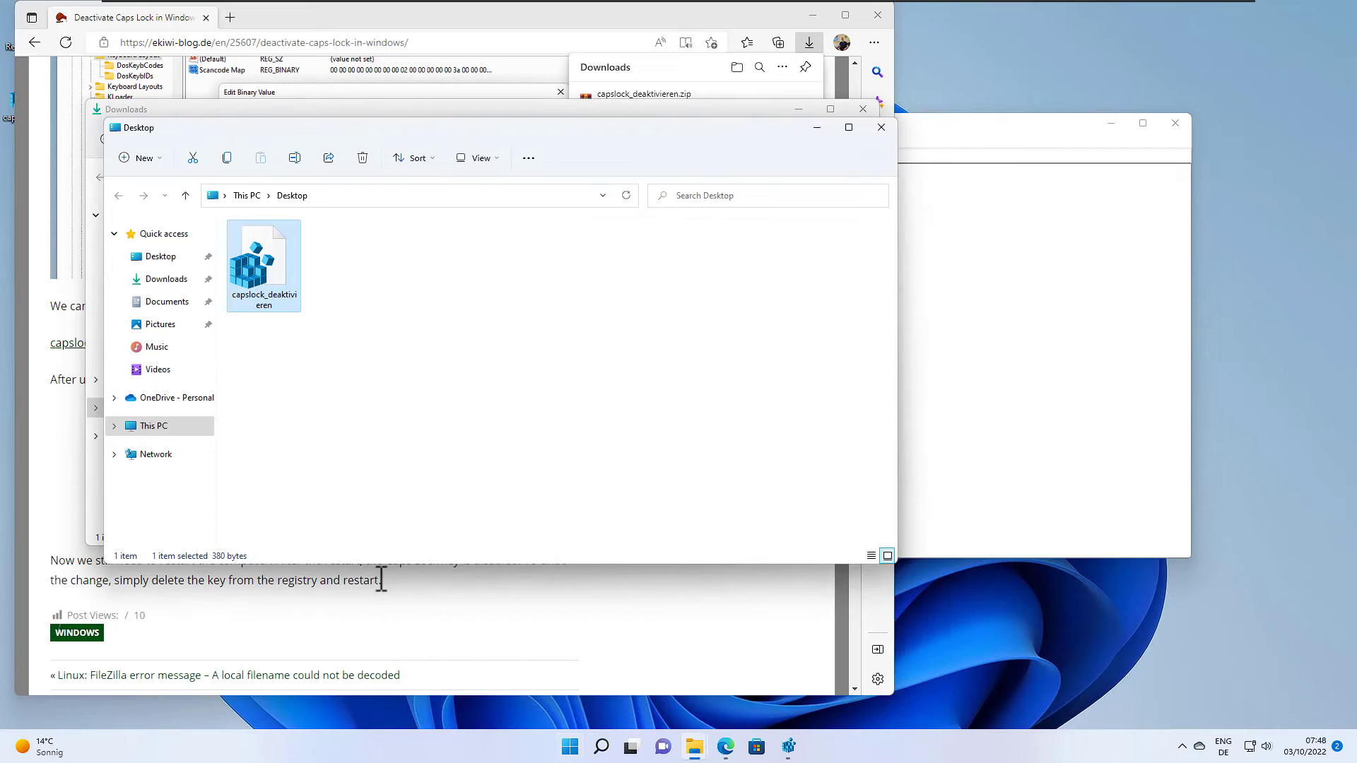
# - Open the capslock_deaktivieren registry file in Notepad and highlight its key path and Scancode Map line
pyautogui.moveTo(288, 188); pyautogui.dragTo(603, 87)
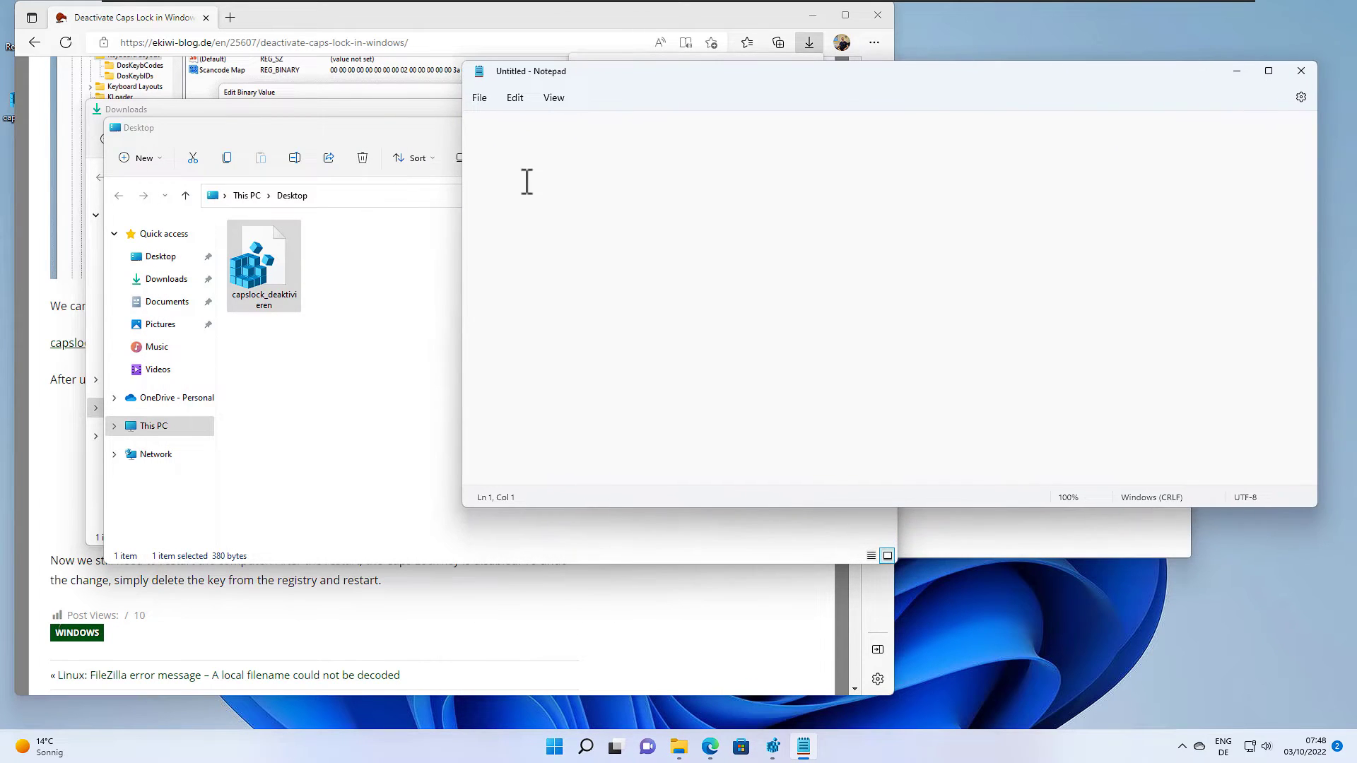
pyautogui.moveTo(265, 263); pyautogui.dragTo(575, 231)
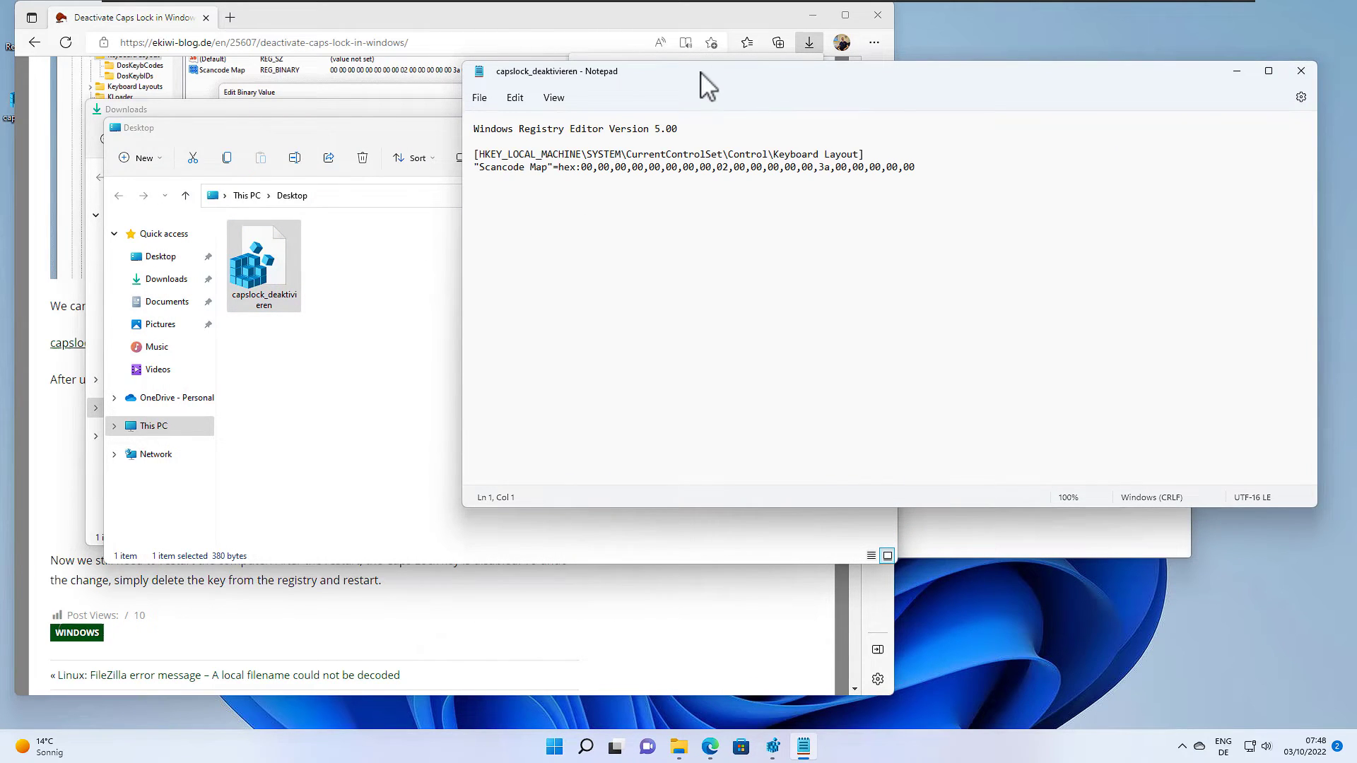
pyautogui.moveTo(703, 74); pyautogui.dragTo(477, 102)
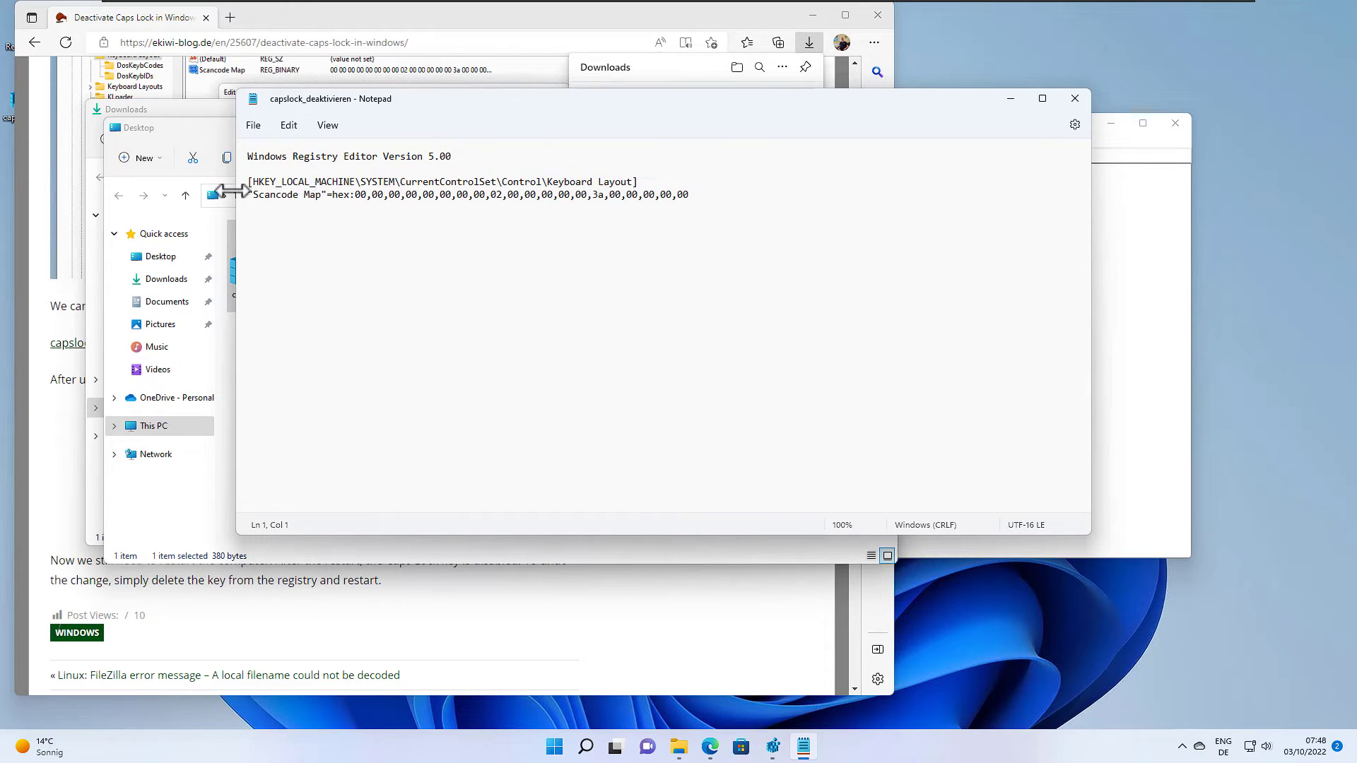
pyautogui.moveTo(266, 181); pyautogui.dragTo(635, 181)
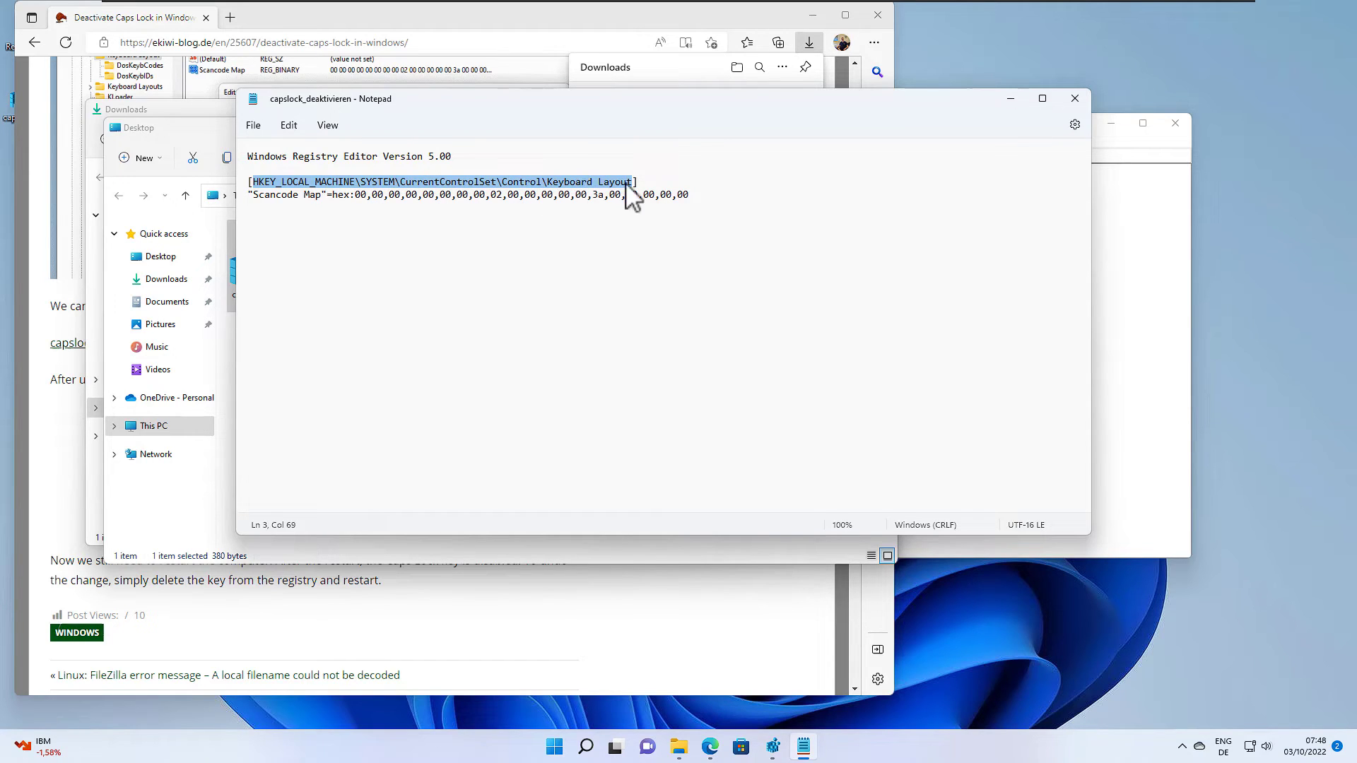
pyautogui.moveTo(257, 198); pyautogui.dragTo(719, 195)
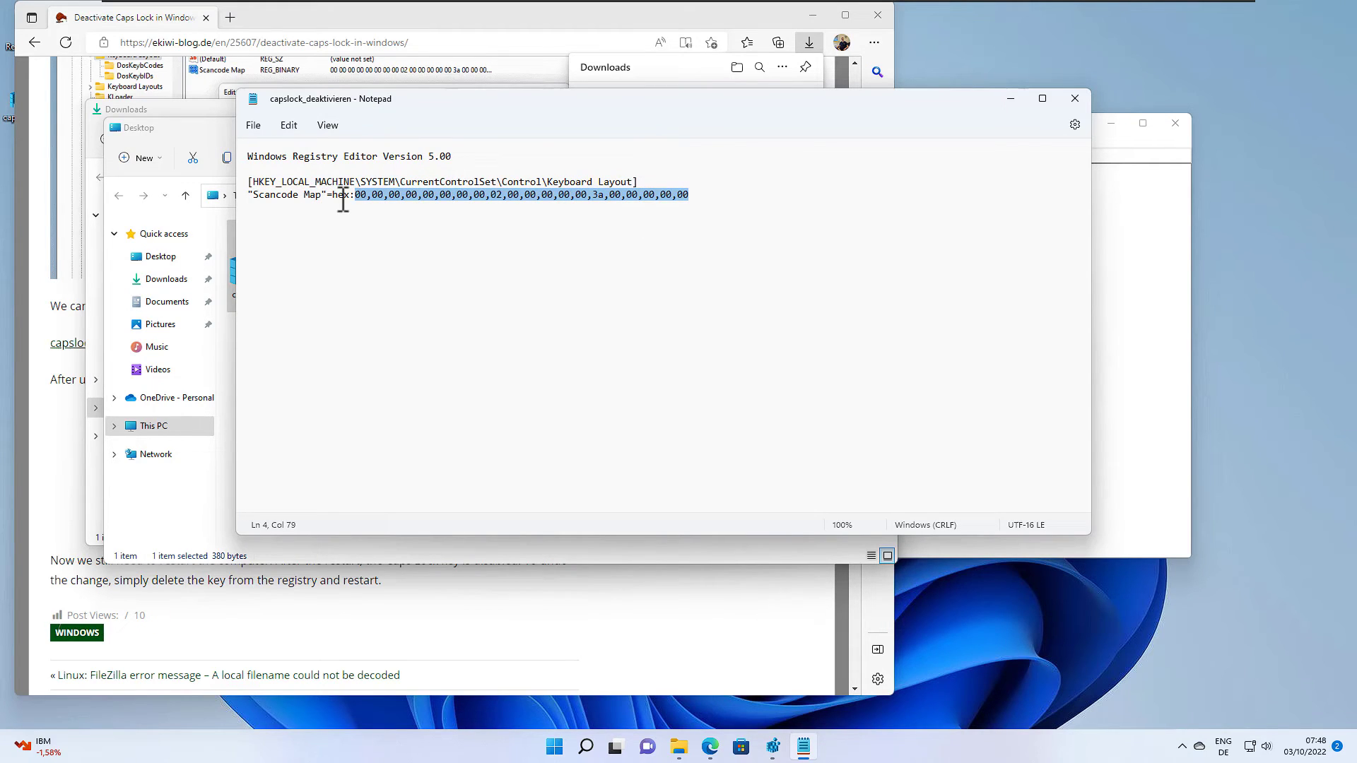
# - Close Notepad and merge the capslock_deaktivieren registry file, confirming both prompts
pyautogui.click(1076, 98)
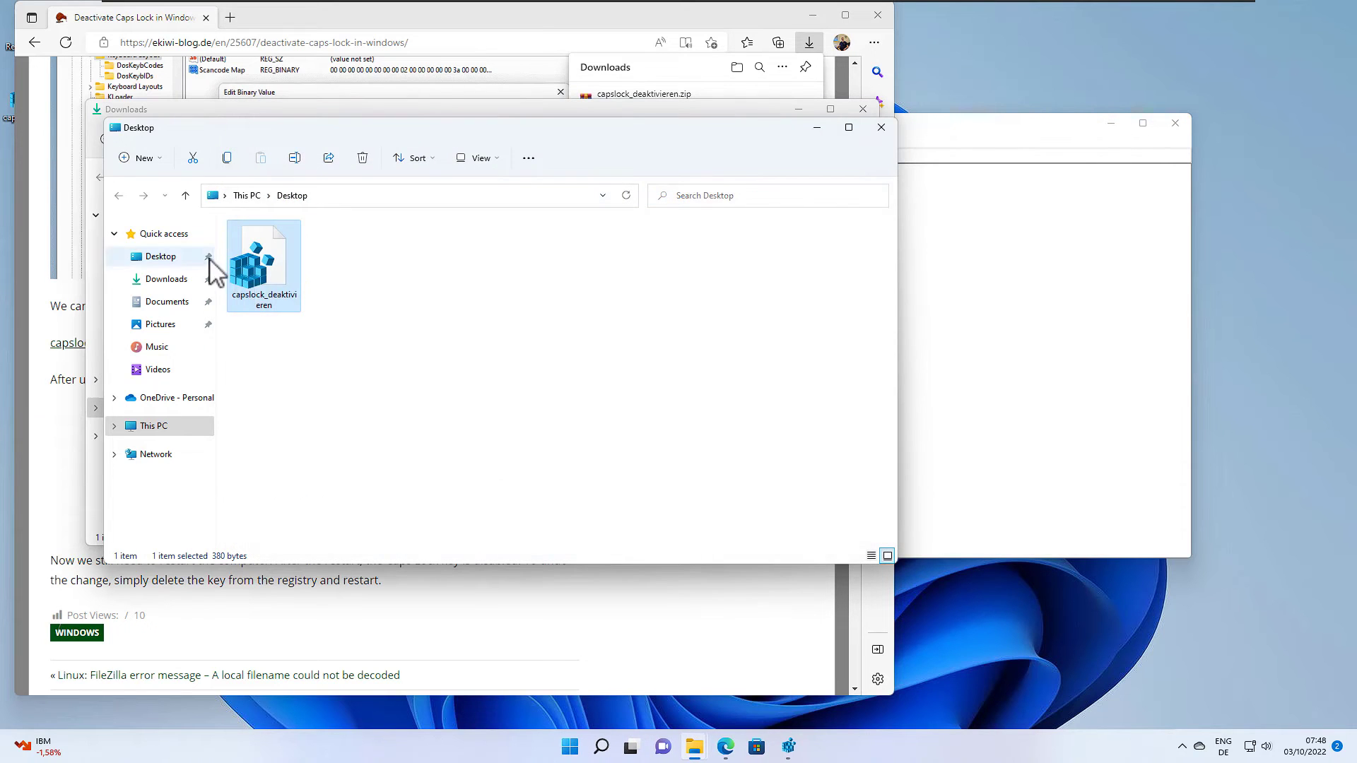
pyautogui.doubleClick(248, 304)
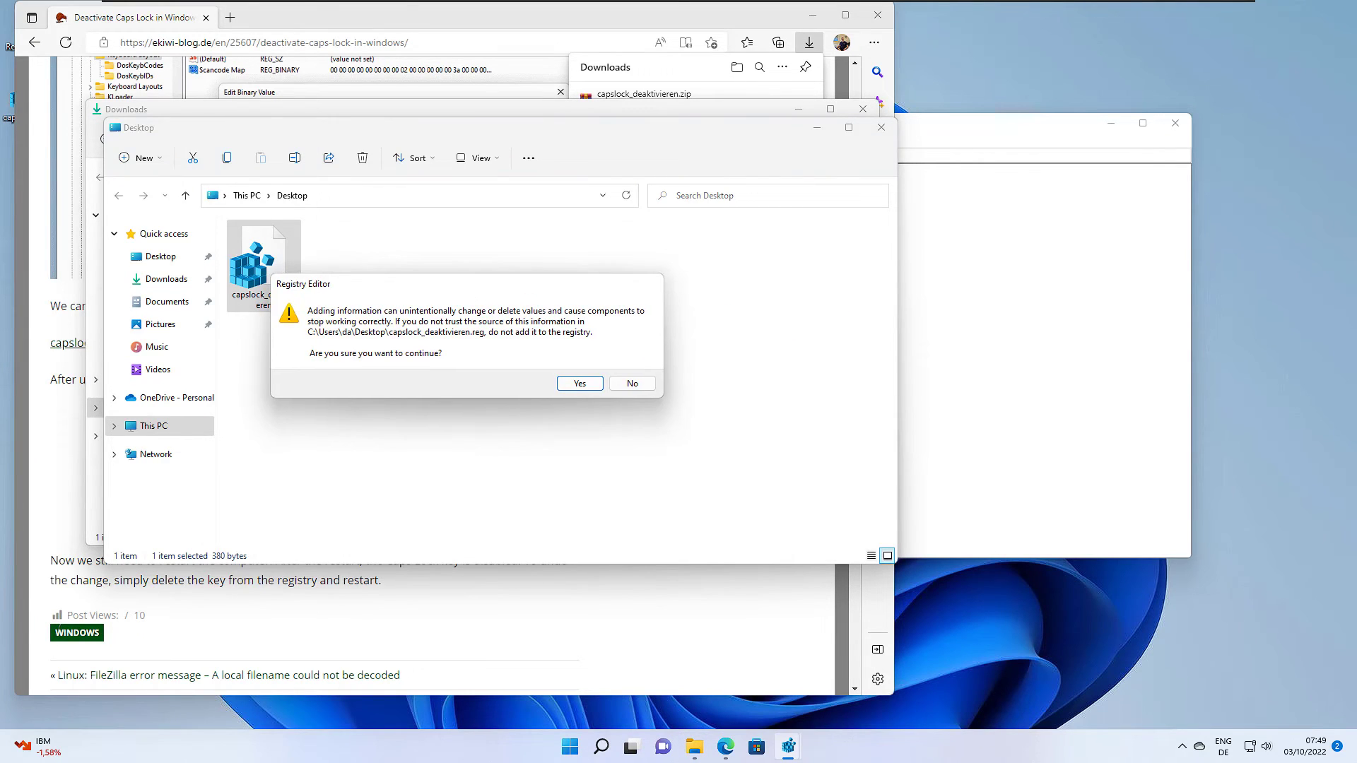
pyautogui.press('Return')
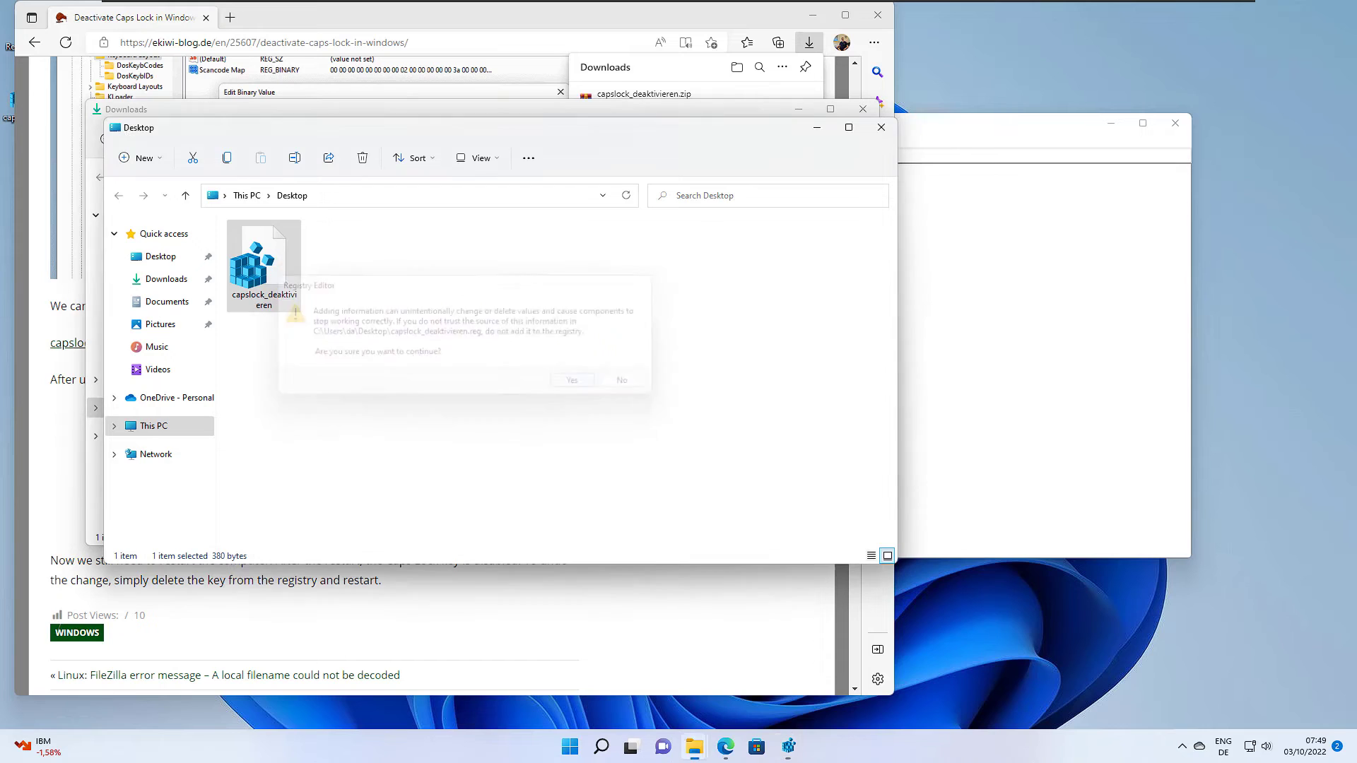
pyautogui.press('Return')
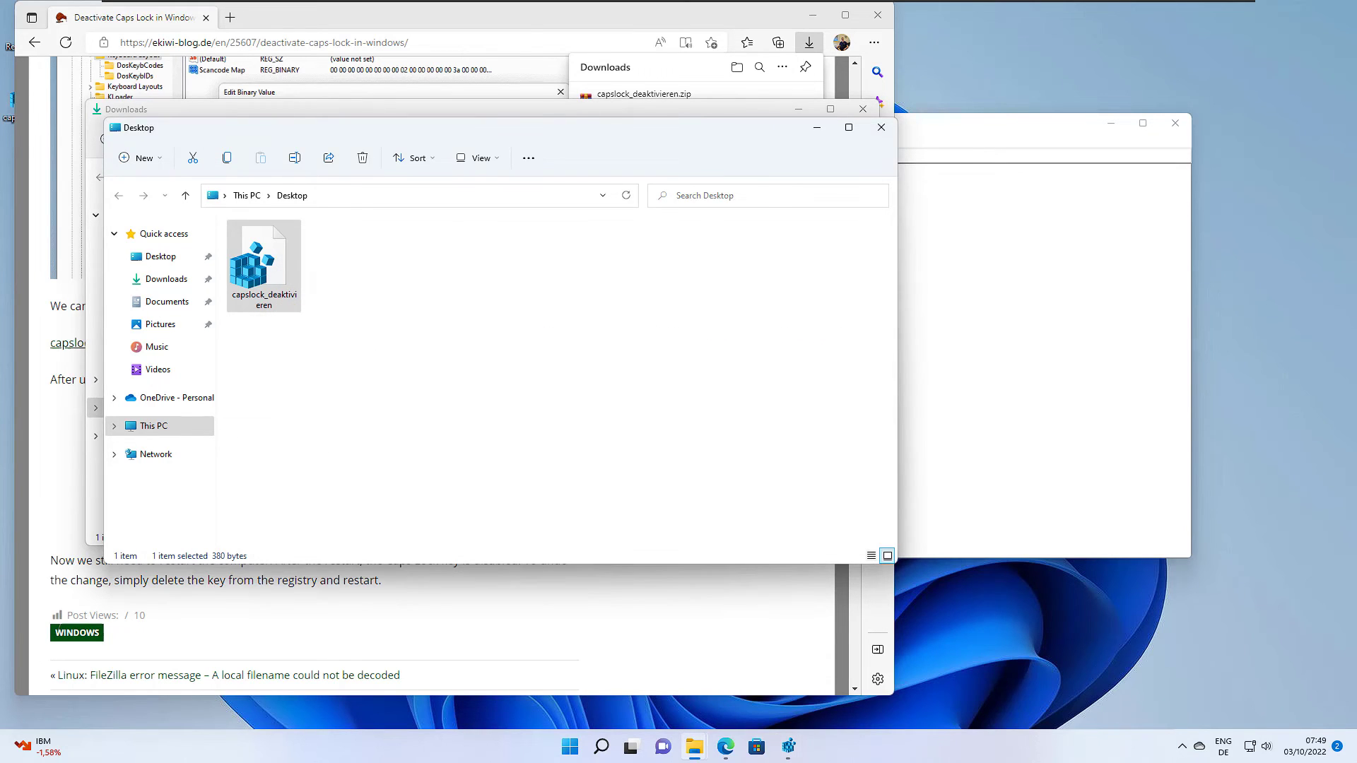
pyautogui.hotkey('alt', 'Tab')
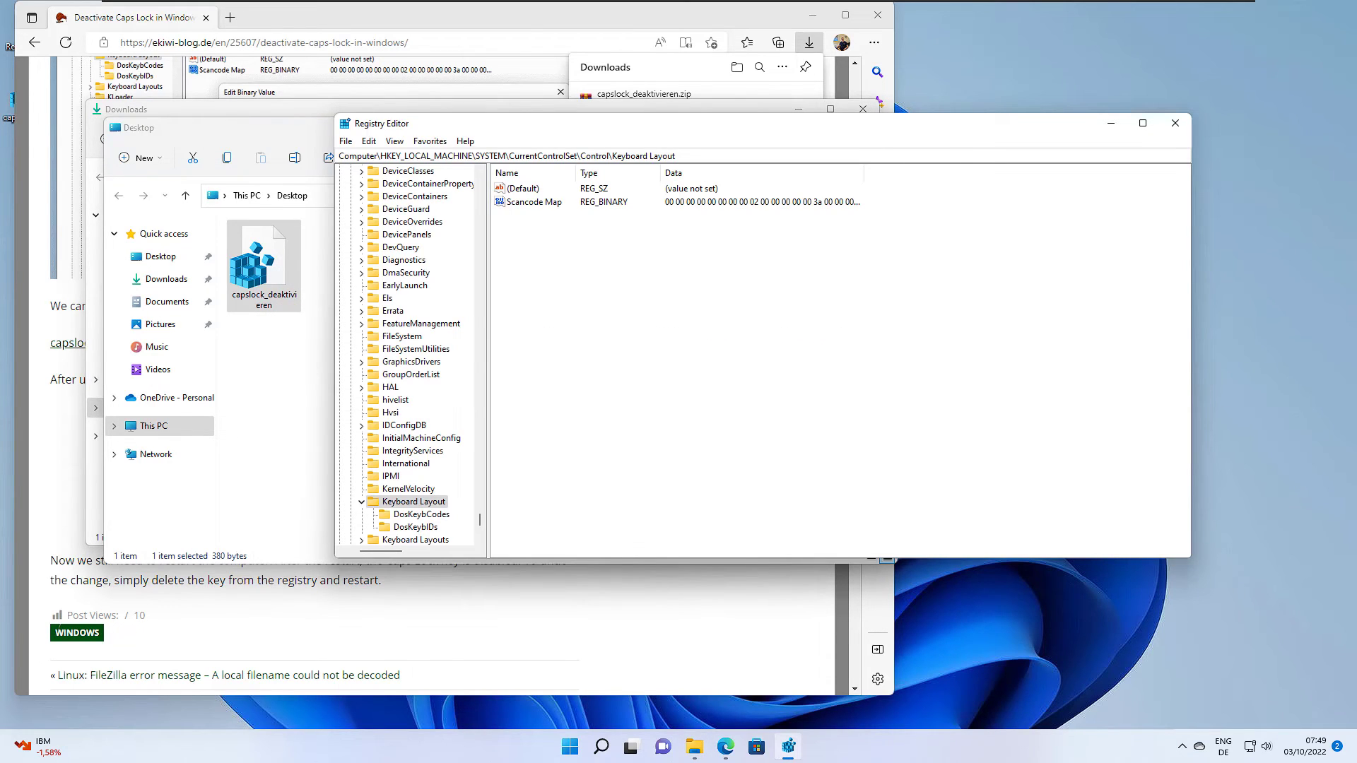
pyautogui.doubleClick(437, 202)
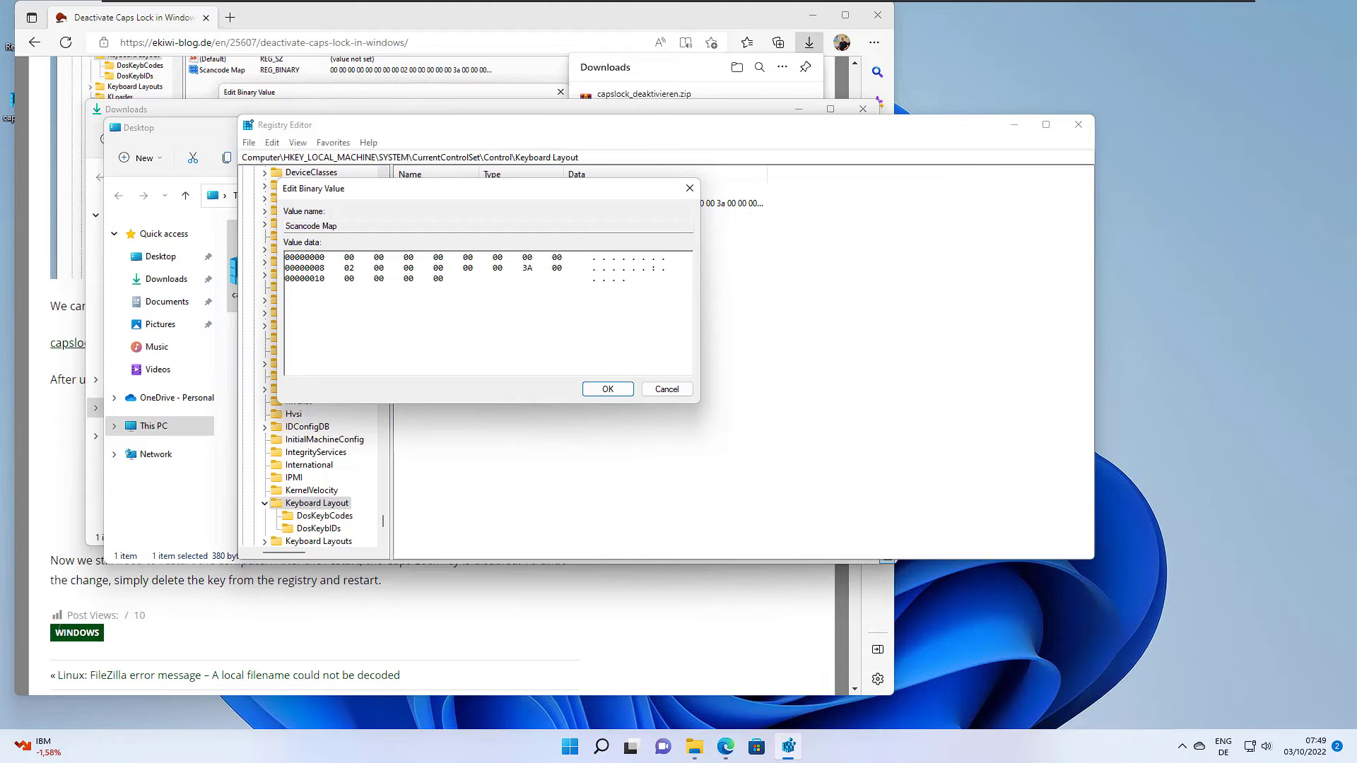
pyautogui.click(666, 389)
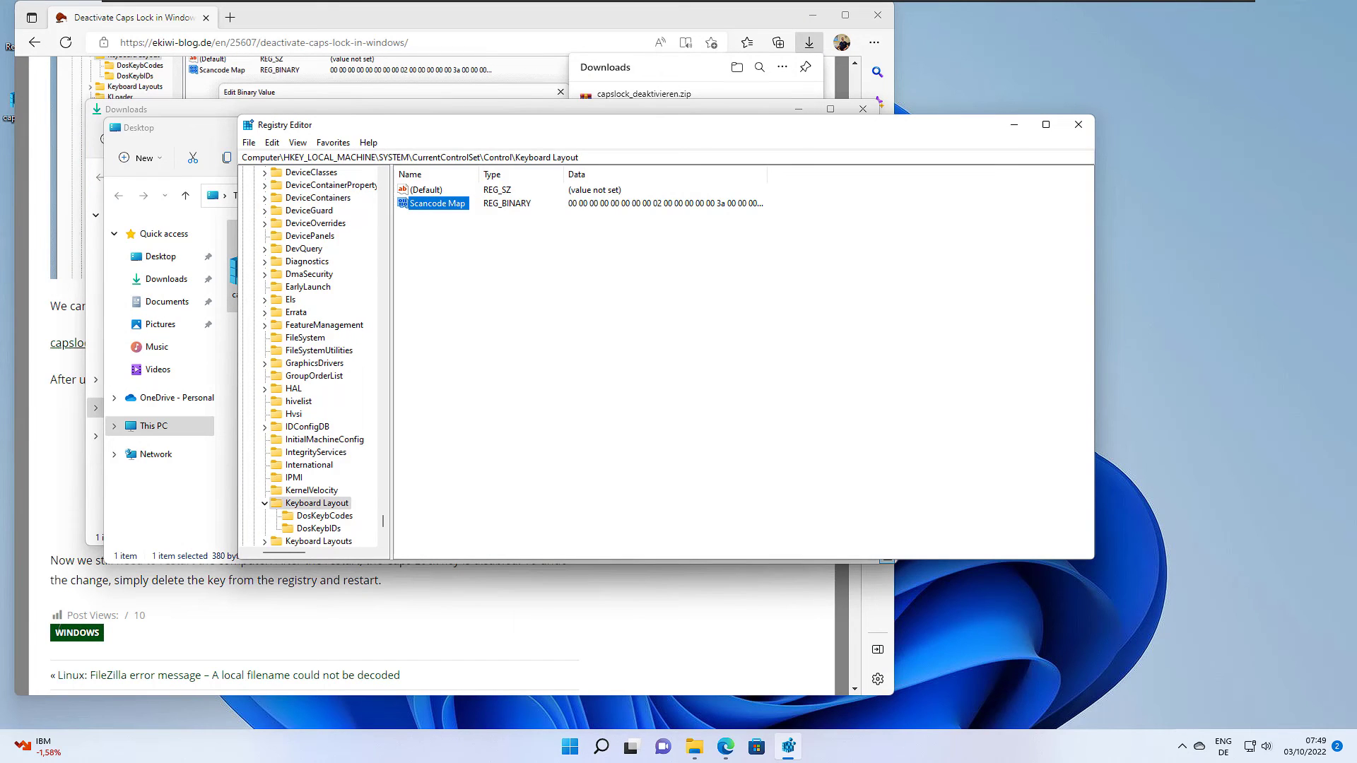
# - Delete Scancode Map from Keyboard Layout using its context menu and confirm
pyautogui.press('Menu')
pyautogui.press('Up')
pyautogui.press('Up')
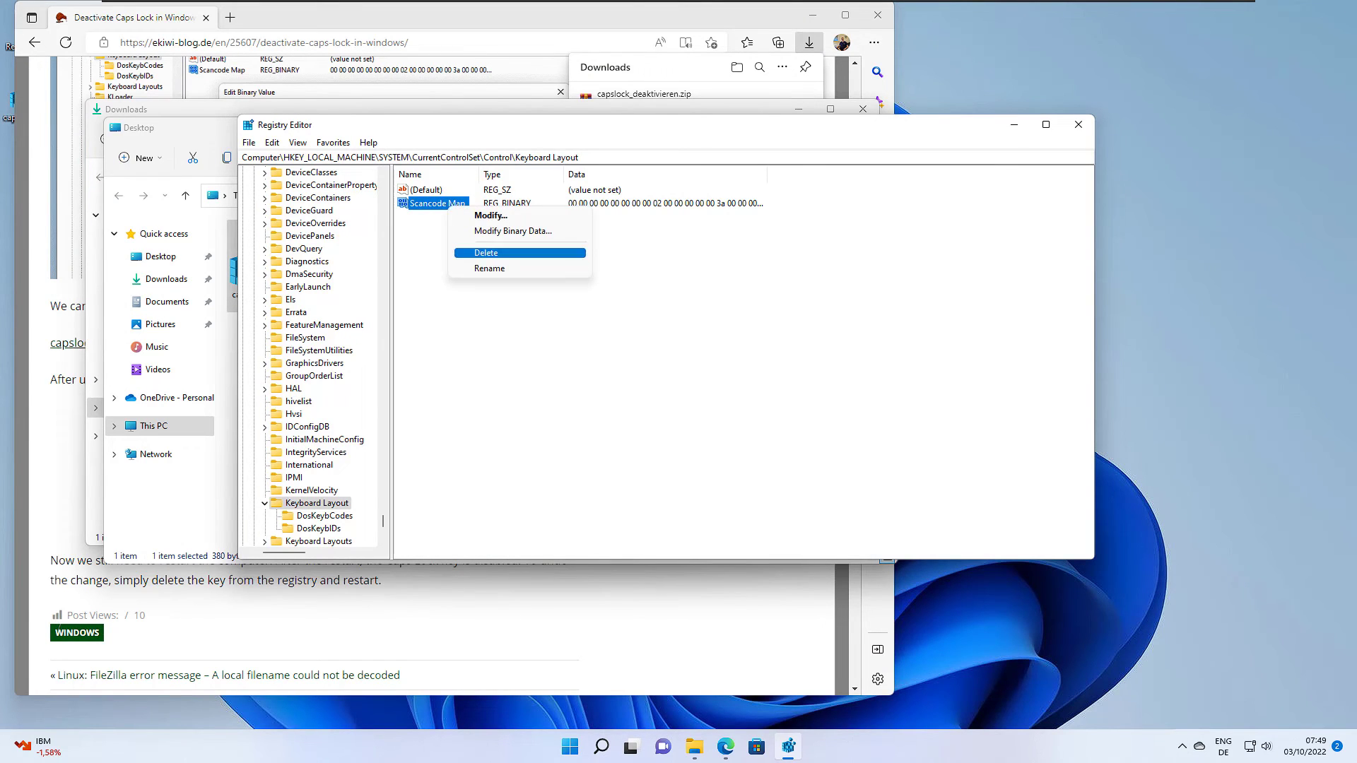
pyautogui.press('Return')
pyautogui.press('Return')
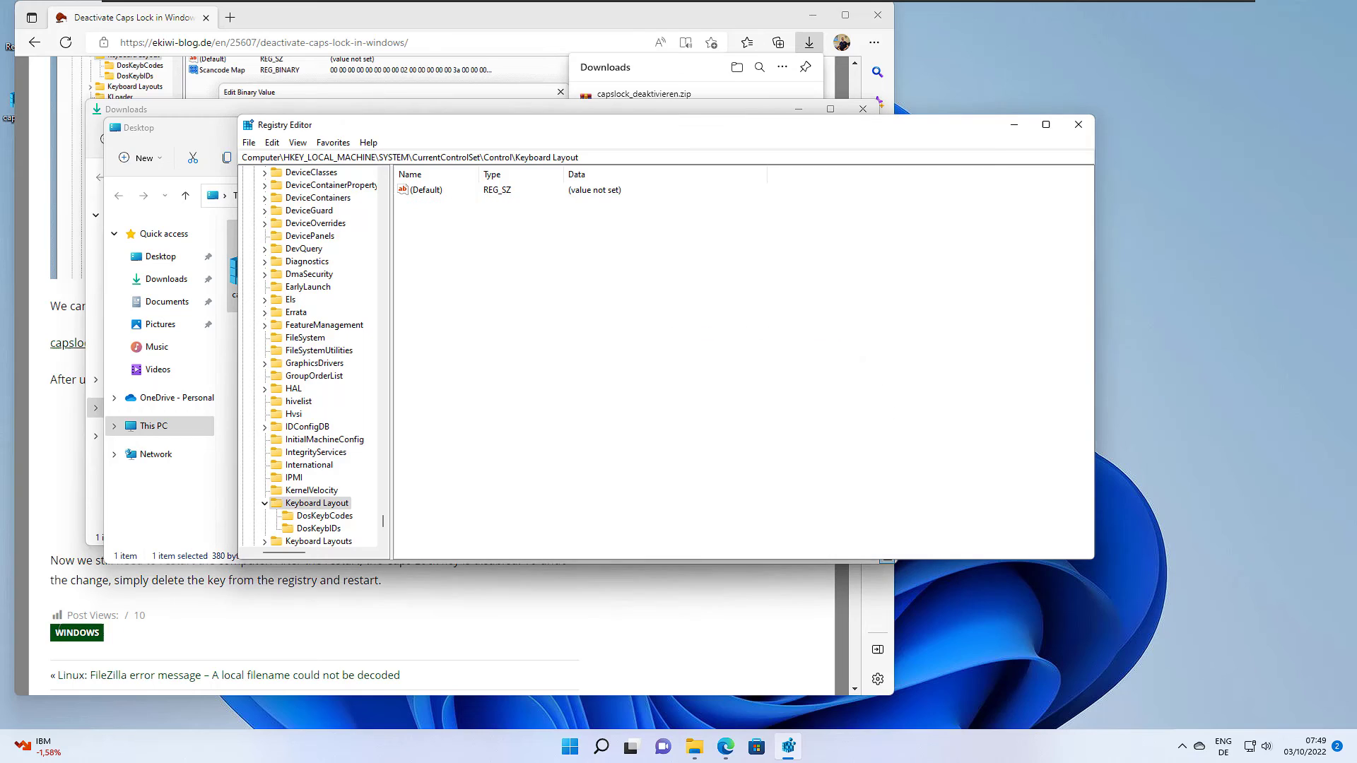